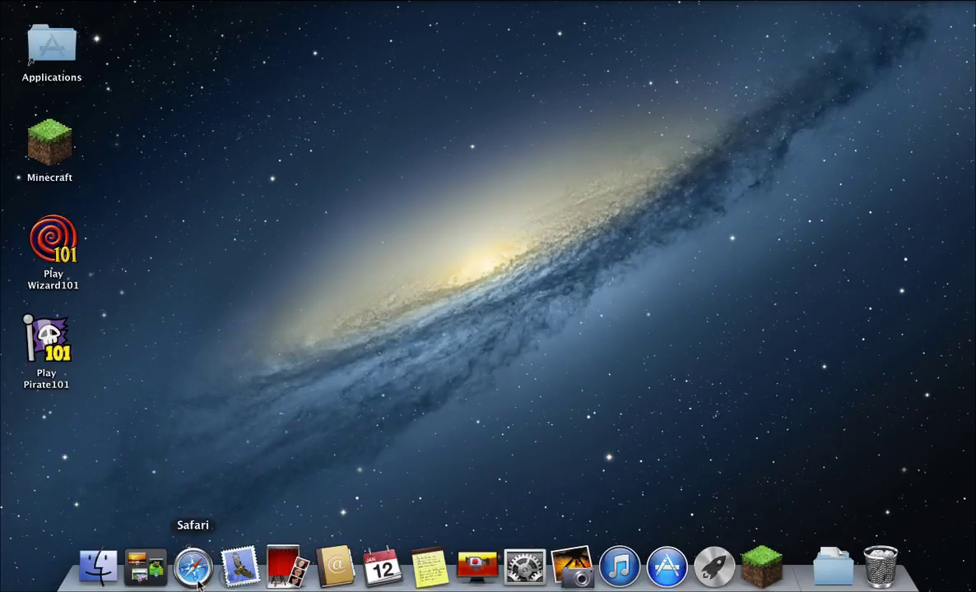
Launch Safari and load the Multicraft panel at mc.beastnode.com.
left_click(194, 567)
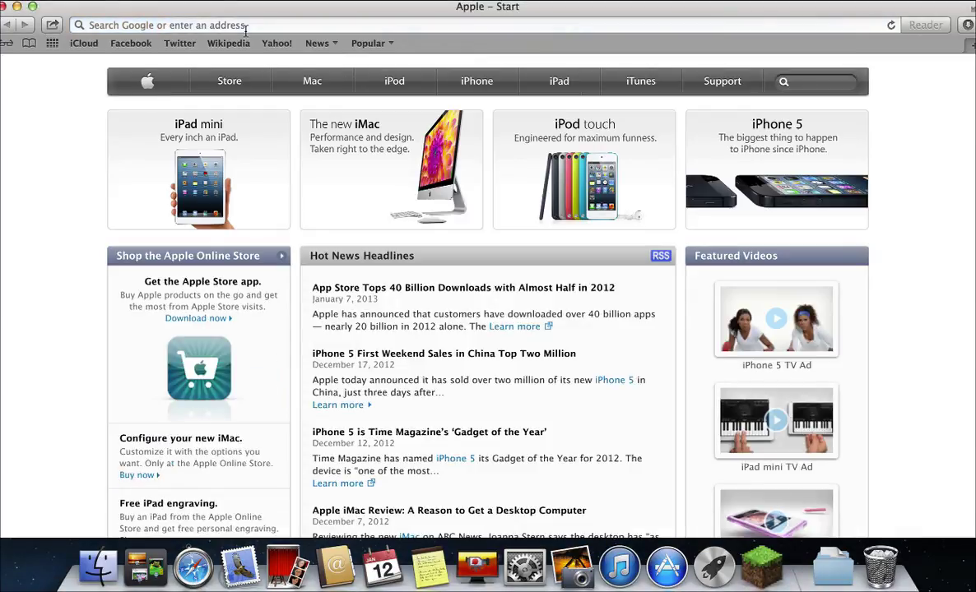
left_click(232, 27)
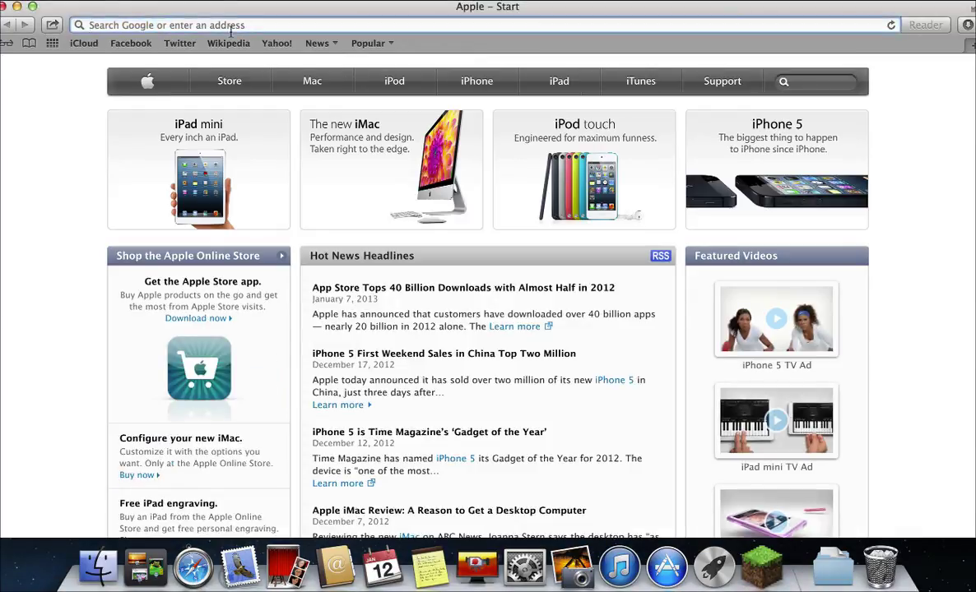
type("mc.beastnode.com")
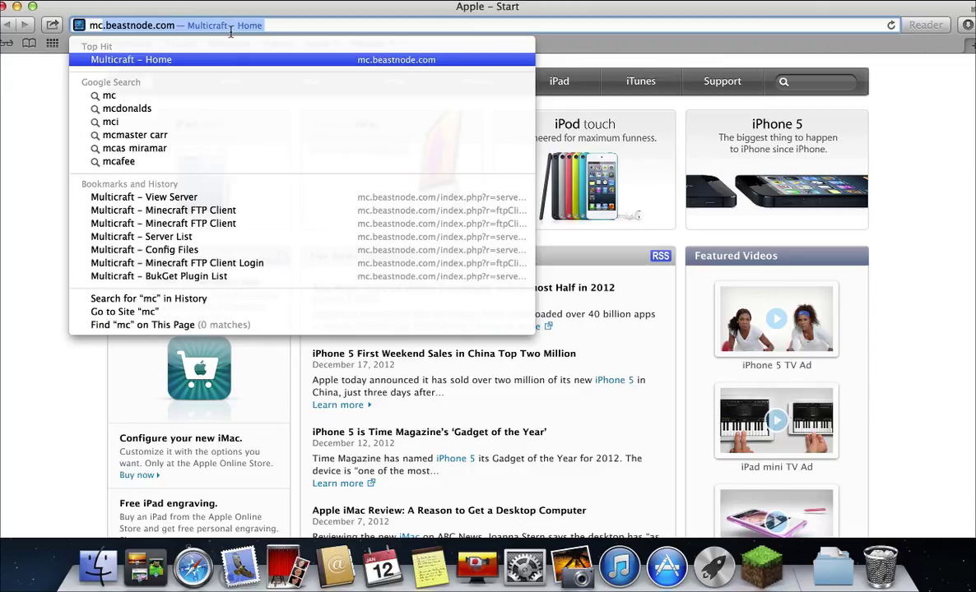
key("Return")
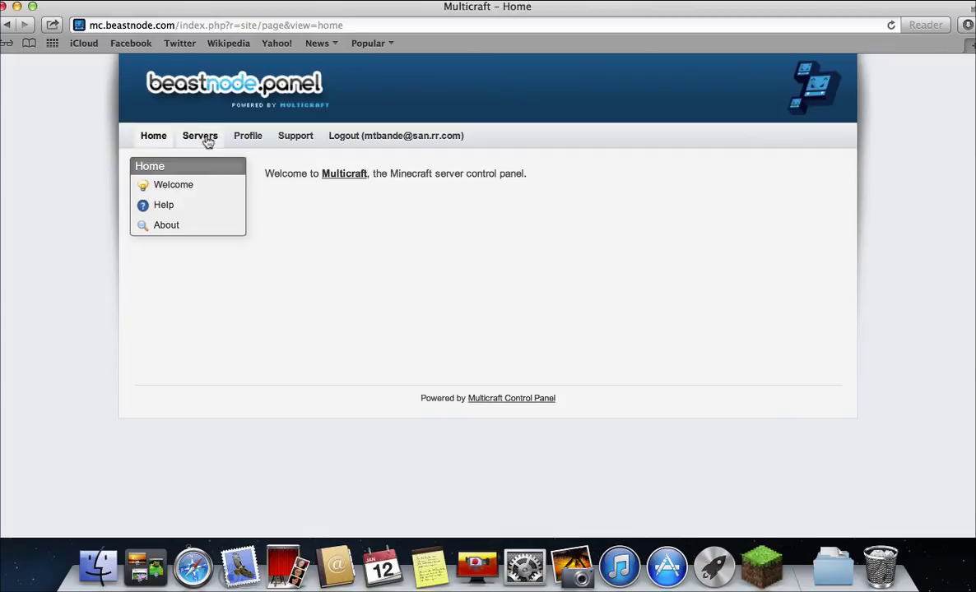
Open the NanoCraft server page and keep its CraftBukkit Dev 1.4.6-R0.2 mod version.
left_click(208, 139)
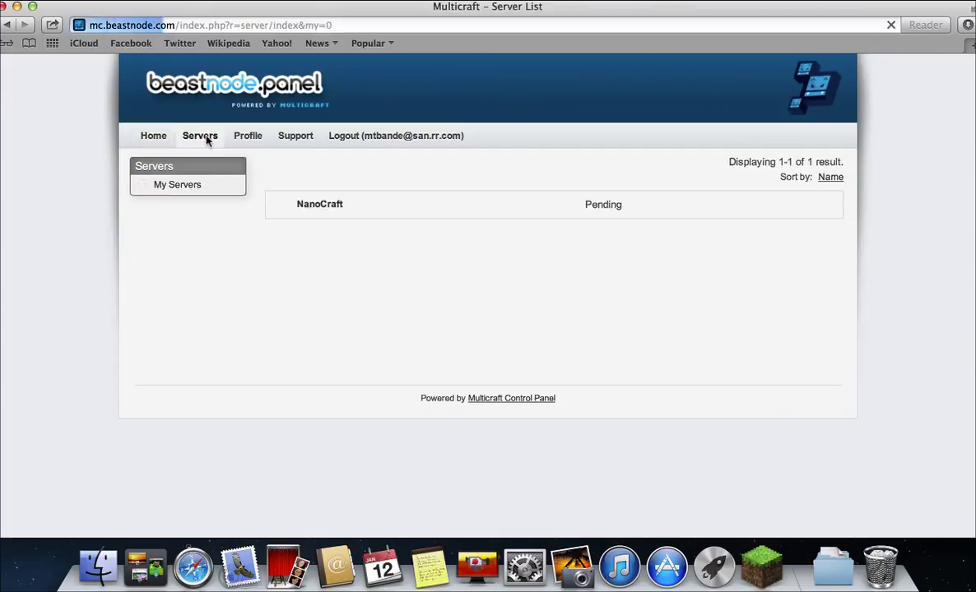
left_click(311, 207)
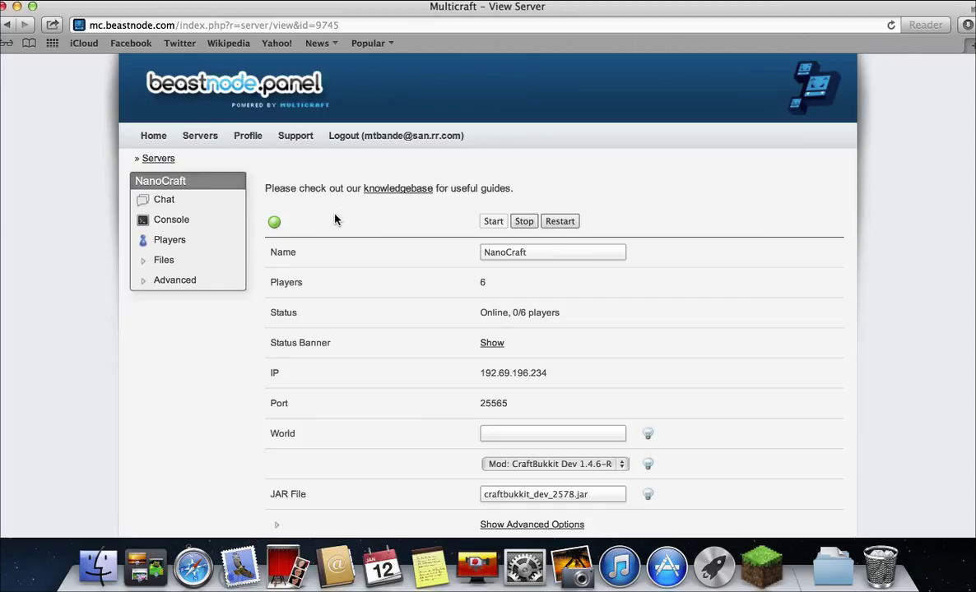
left_click(586, 467)
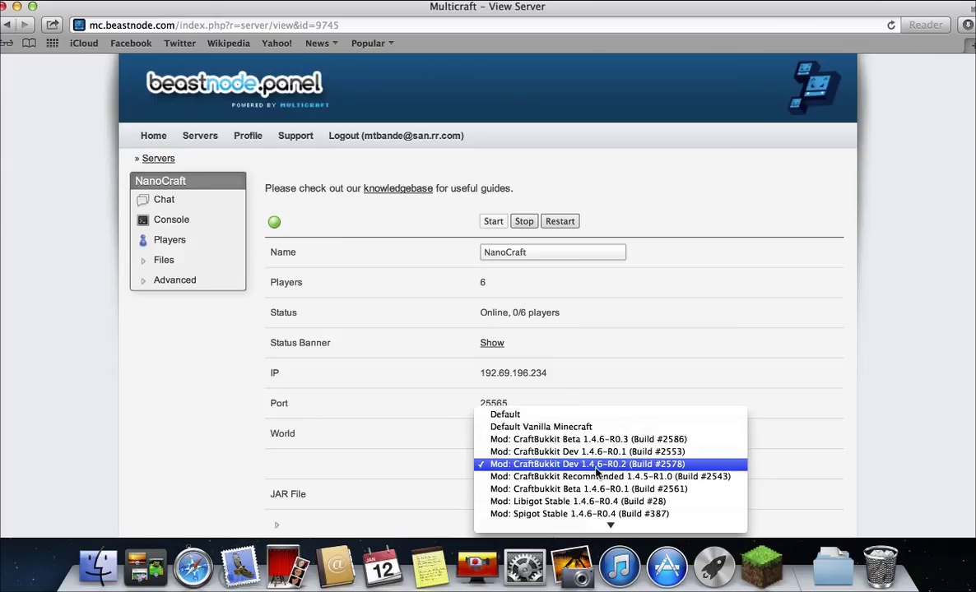
left_click(597, 468)
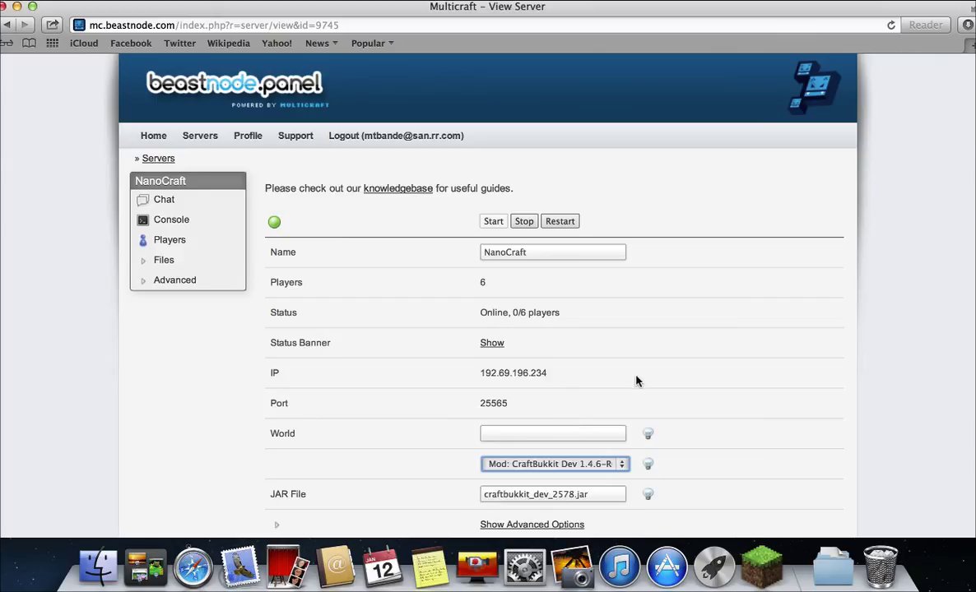
scroll(407, 430, "down", 1)
scroll(407, 430, "down", 2)
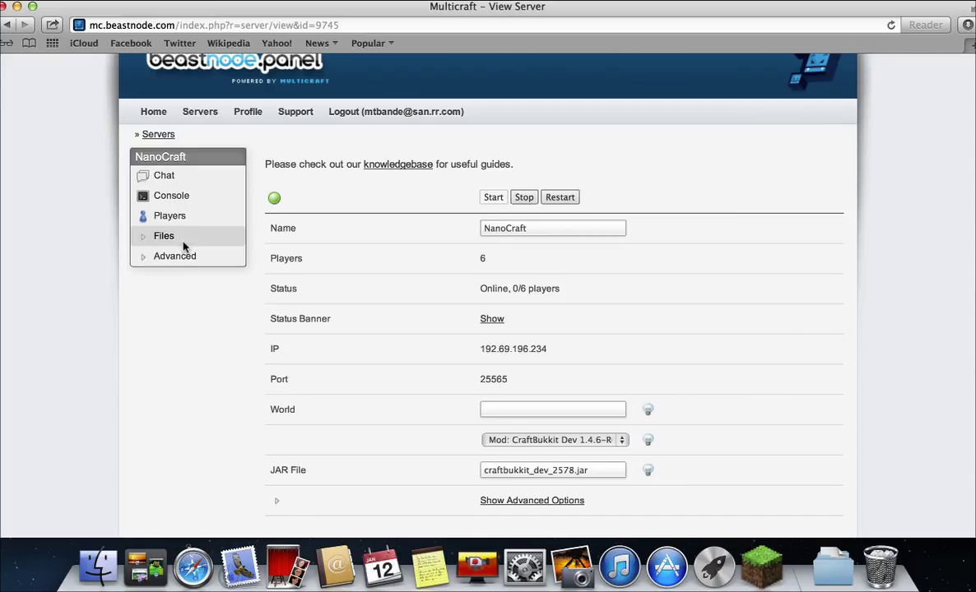
Find AntiBuild in the BukGet plugin list, install it on NanoCraft, then remove it again.
left_click(163, 237)
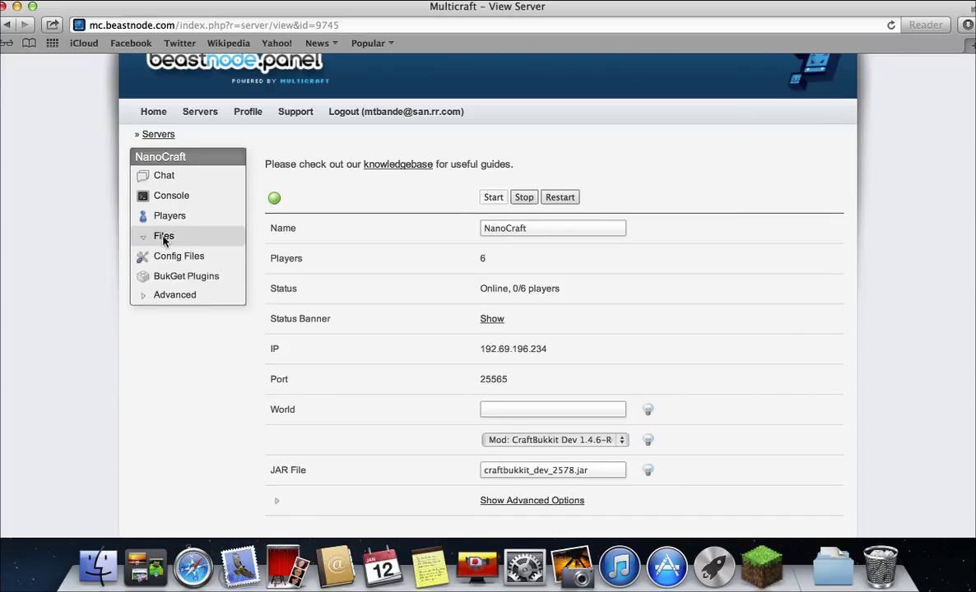
left_click(171, 279)
left_click(306, 231)
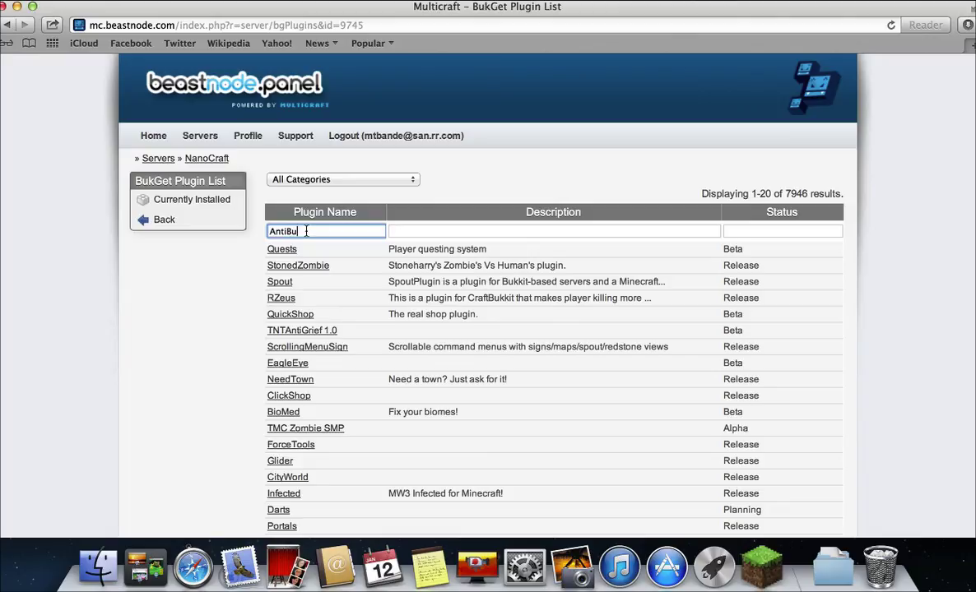
key("Return")
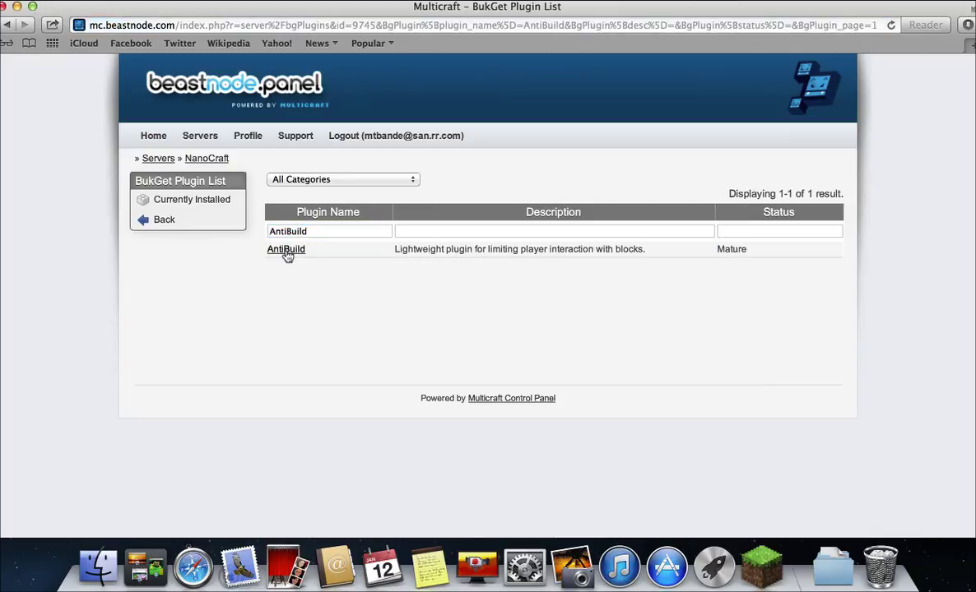
left_click(286, 251)
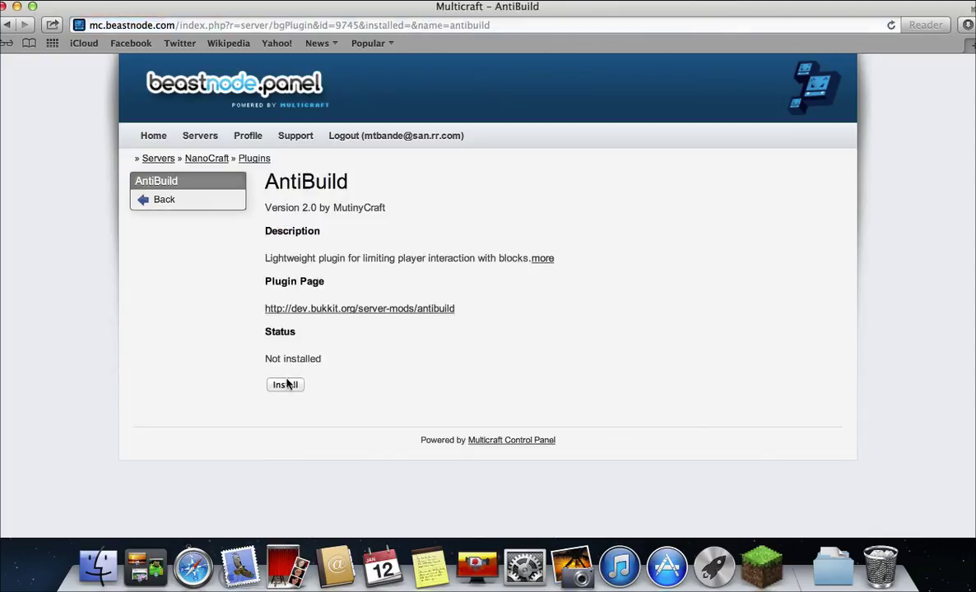
left_click(285, 384)
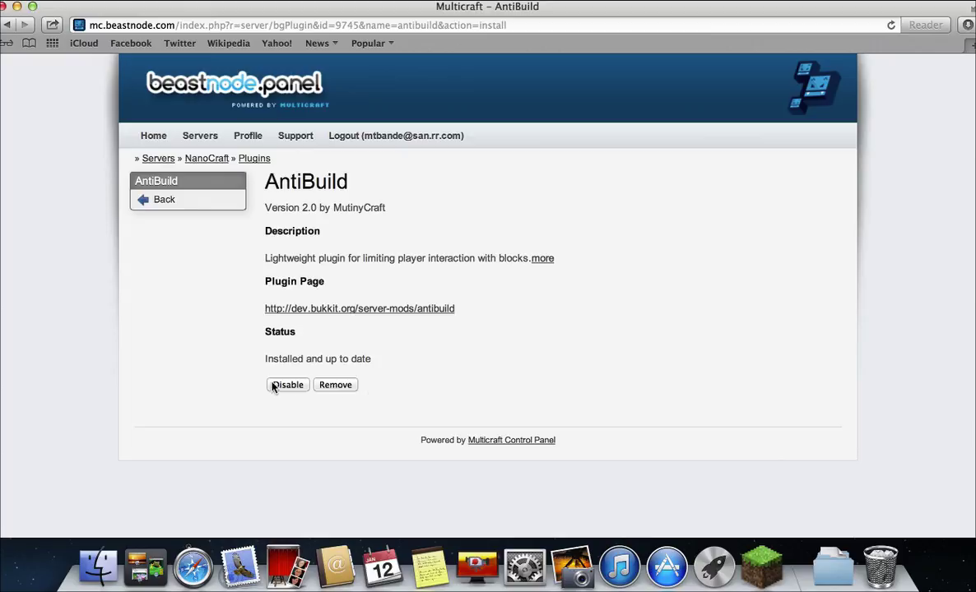
left_click(341, 388)
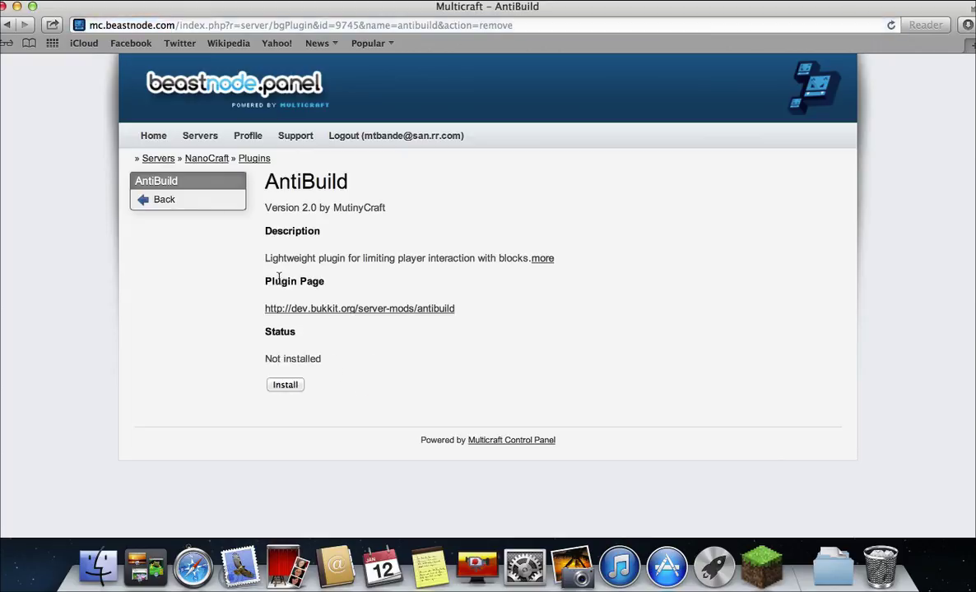
Return to the plugin list and open bukkit.org's plugin listing in a new Safari window.
left_click(224, 205)
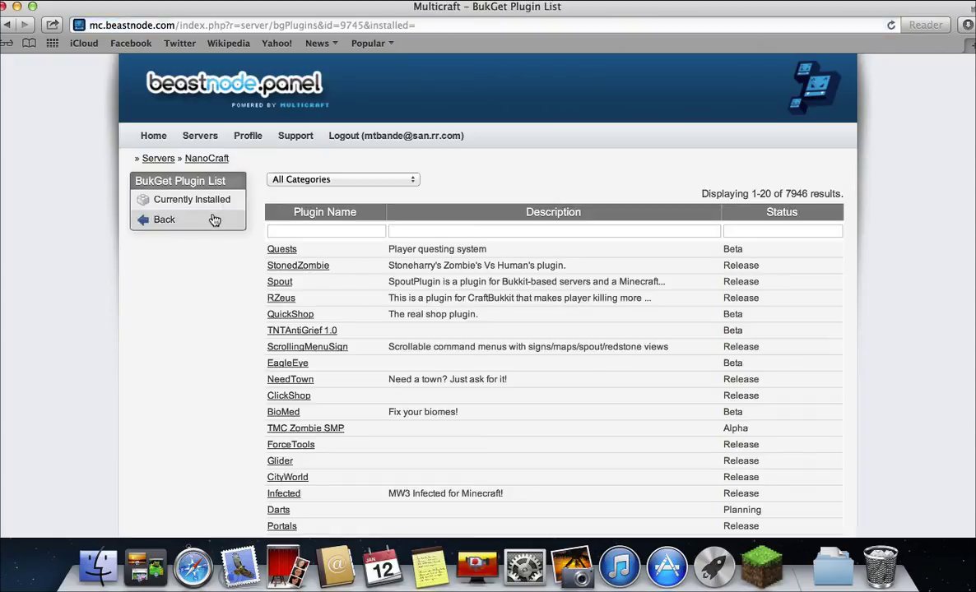
right_click(196, 578)
left_click(246, 431)
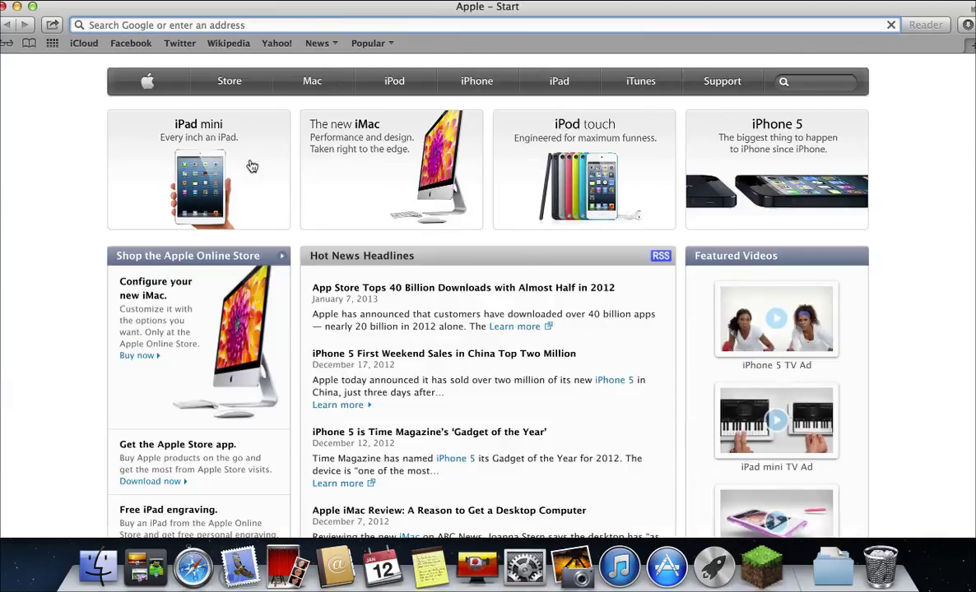
type("bukkit.org")
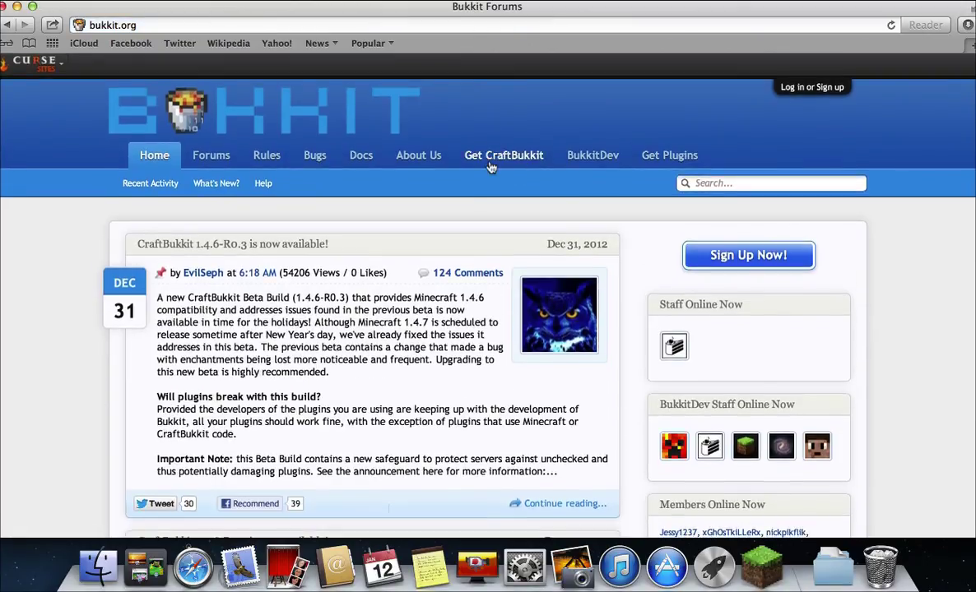
left_click(670, 159)
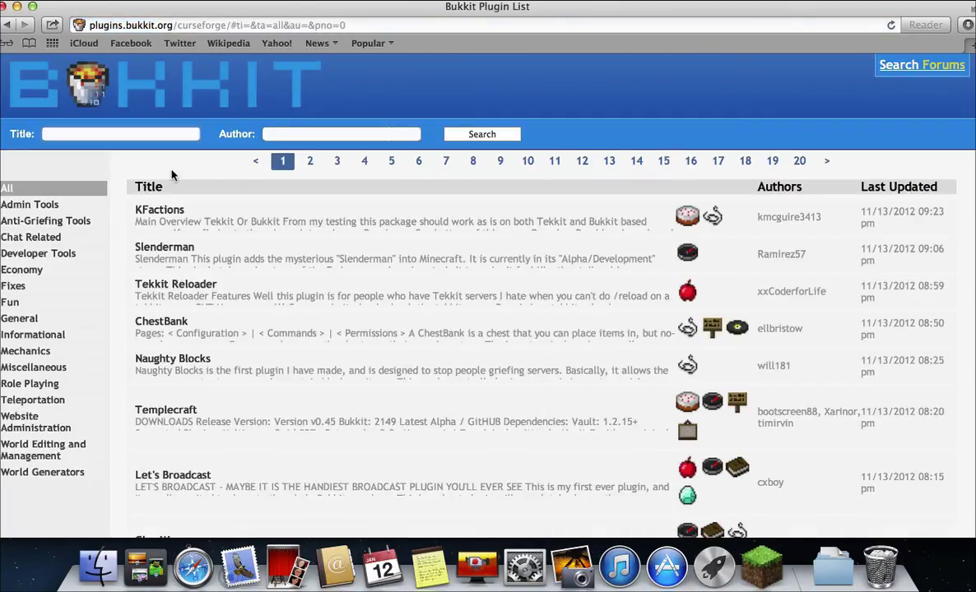
Search BukkitDev for WorldEdit and download worldedit-5.4.5.zip from its 5.4.5 file page.
left_click(142, 139)
type("Worldedit")
key("Return")
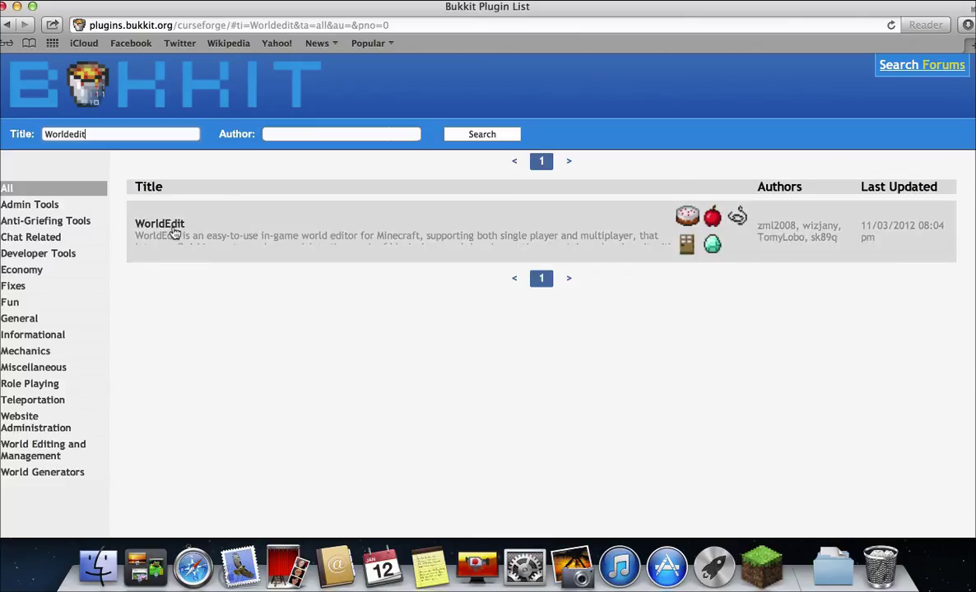
left_click(172, 229)
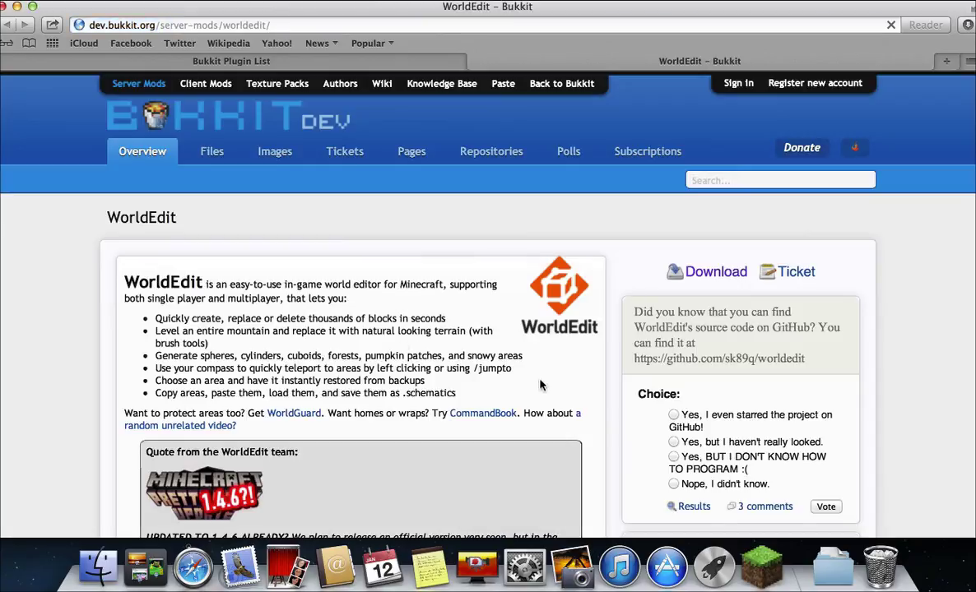
scroll(540, 385, "down", 2)
left_click(700, 260)
scroll(666, 315, "down", 3)
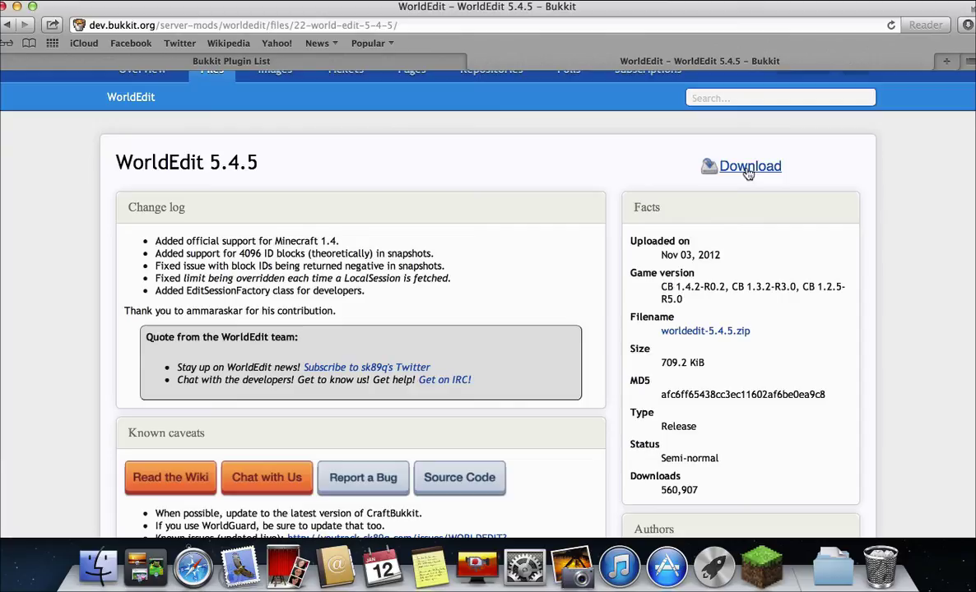
left_click(747, 168)
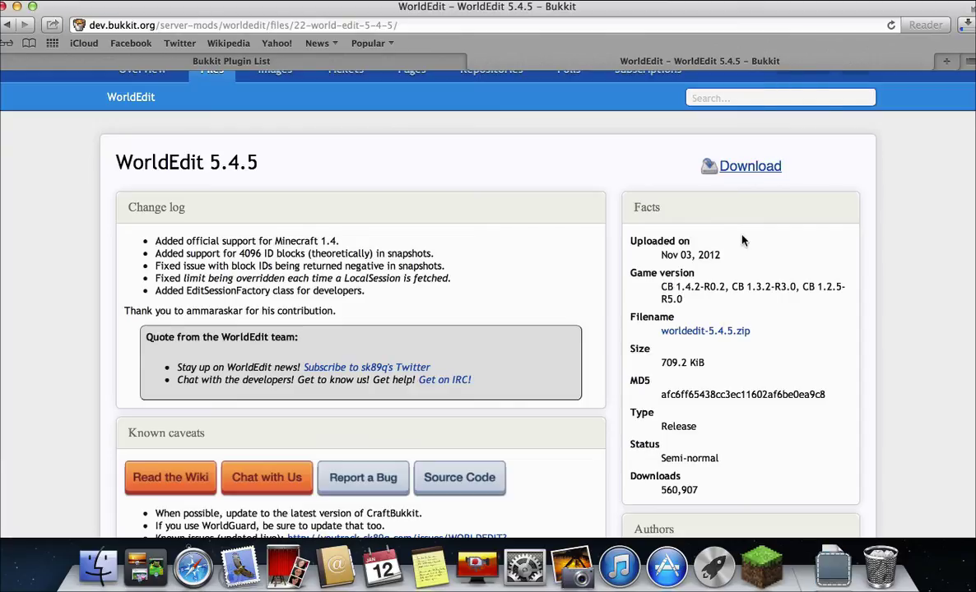
Open the downloaded worldedit-5-1 folder, move it aside, and return to the Multicraft plugin list window.
left_click(821, 580)
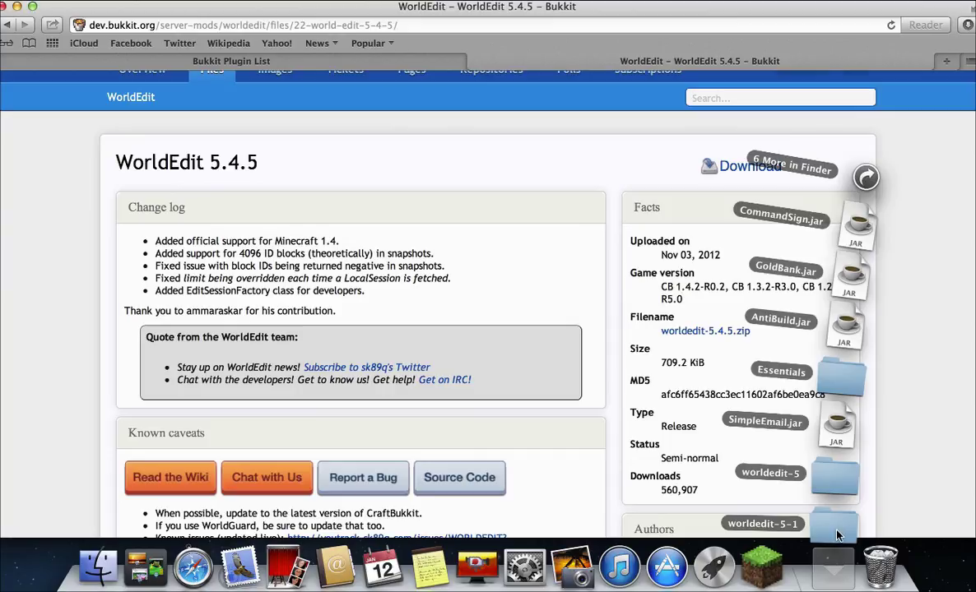
left_click(837, 531)
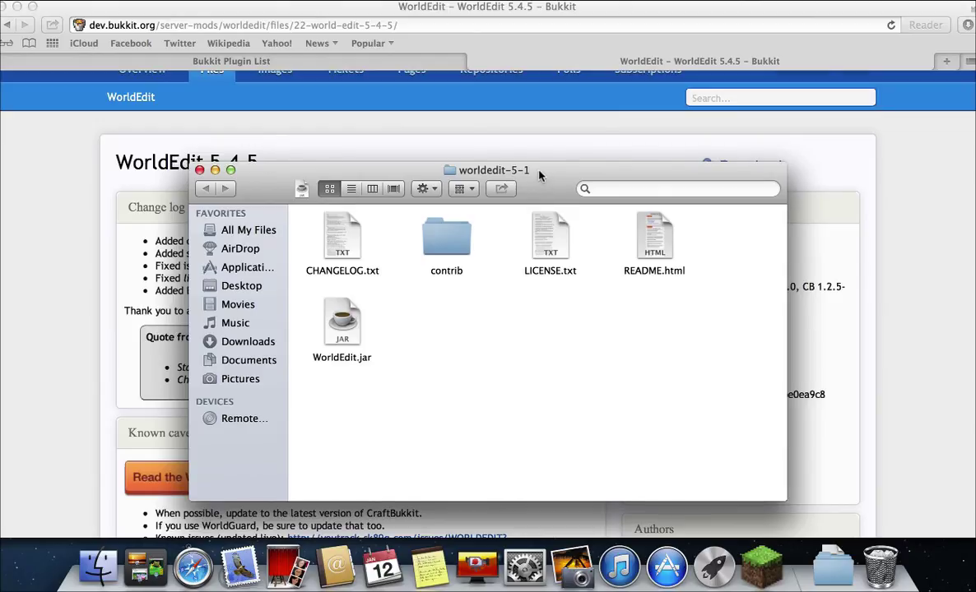
left_click_drag(539, 175, 756, 11)
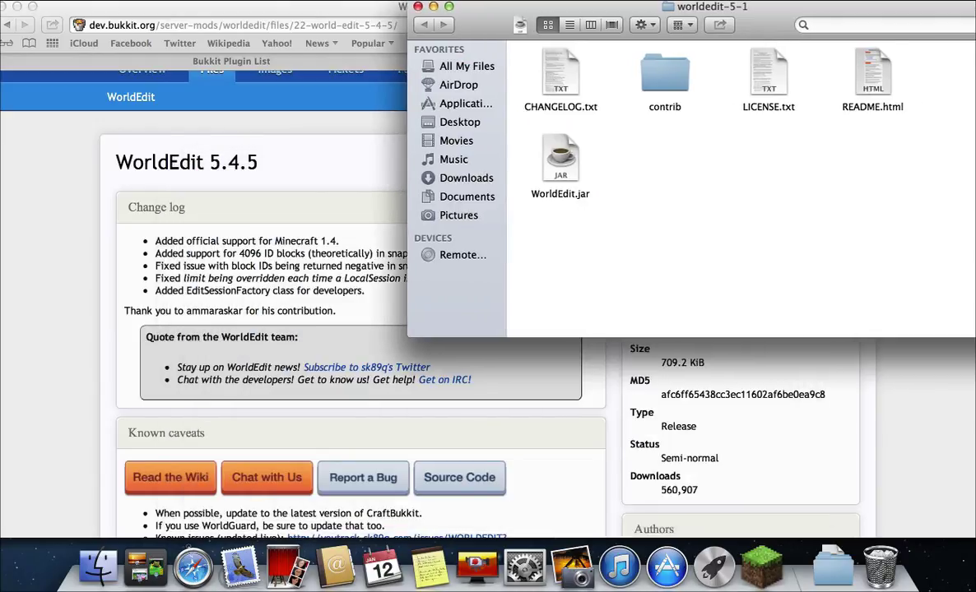
right_click(190, 576)
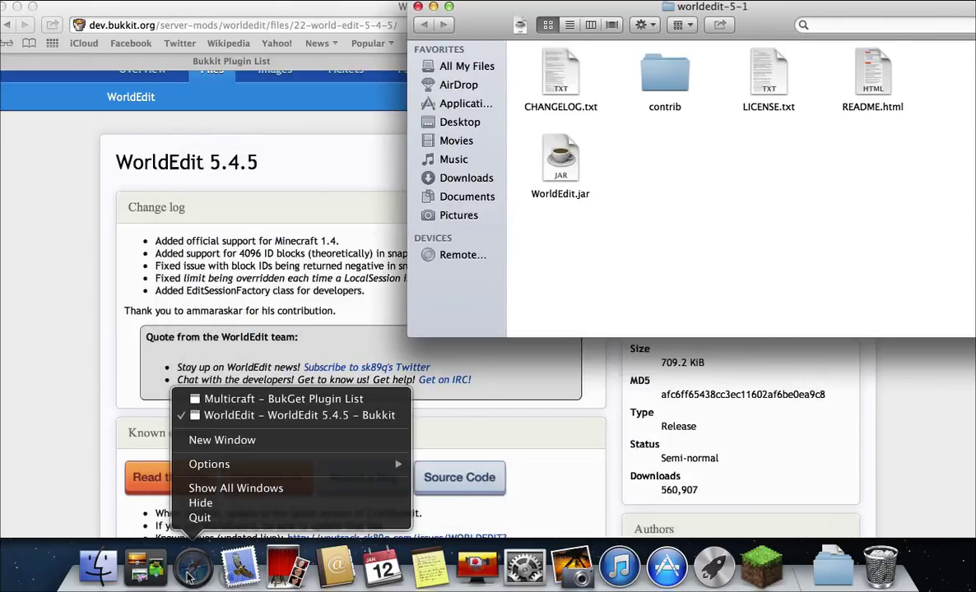
left_click(225, 399)
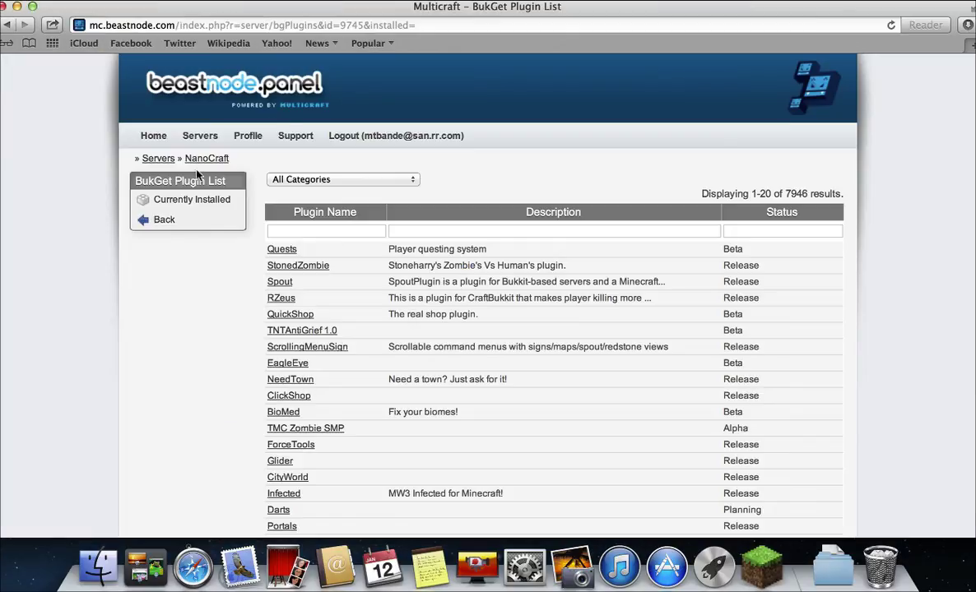
Log in to NanoCraft's FTP File Access with the account password and open the upload form.
left_click(184, 228)
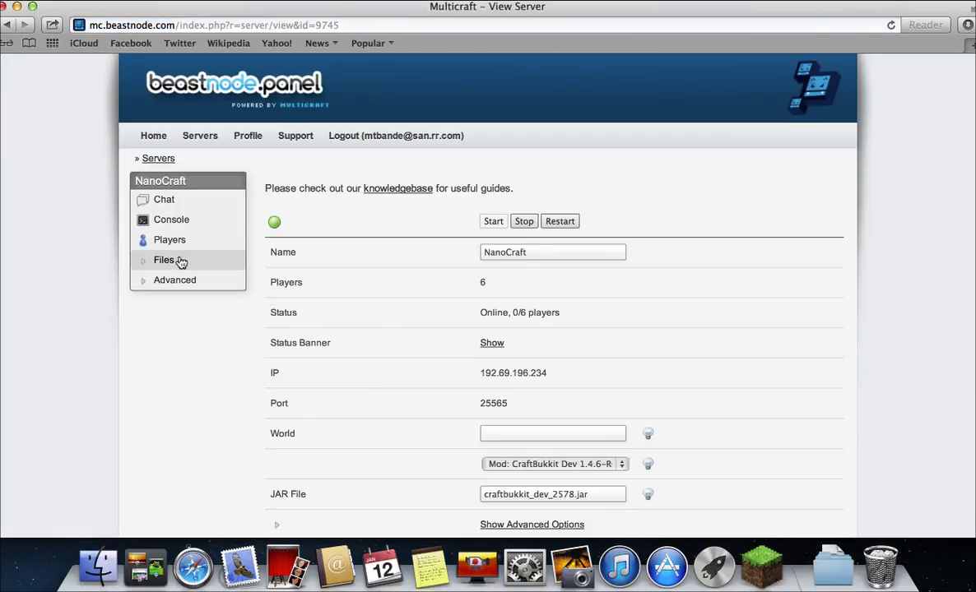
left_click(181, 260)
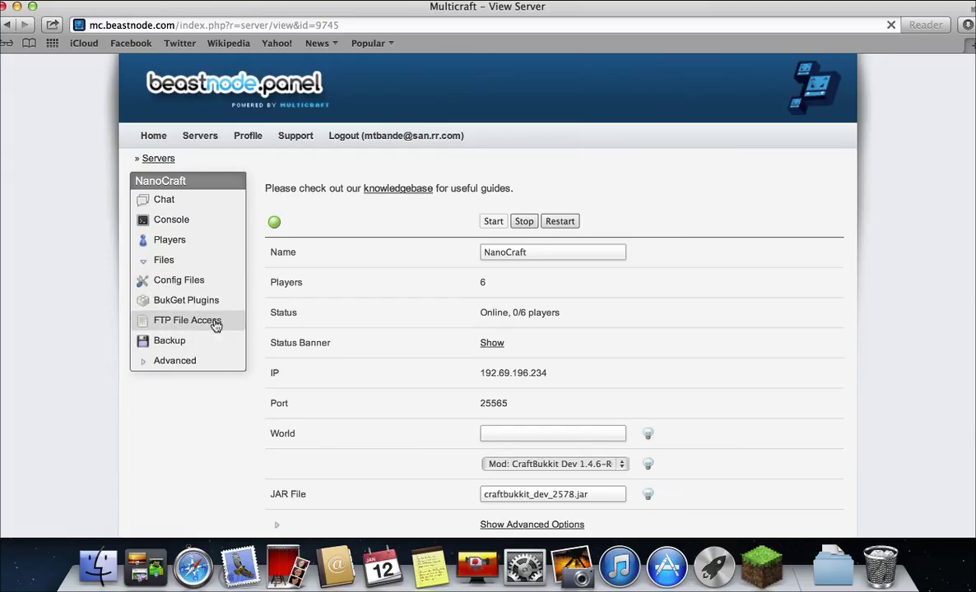
left_click(215, 324)
left_click(540, 344)
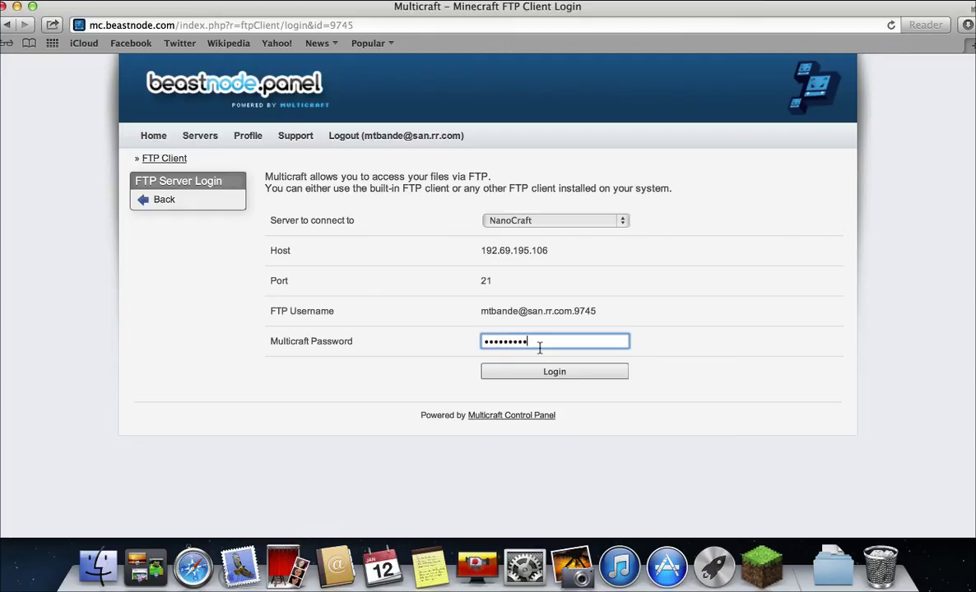
left_click(564, 382)
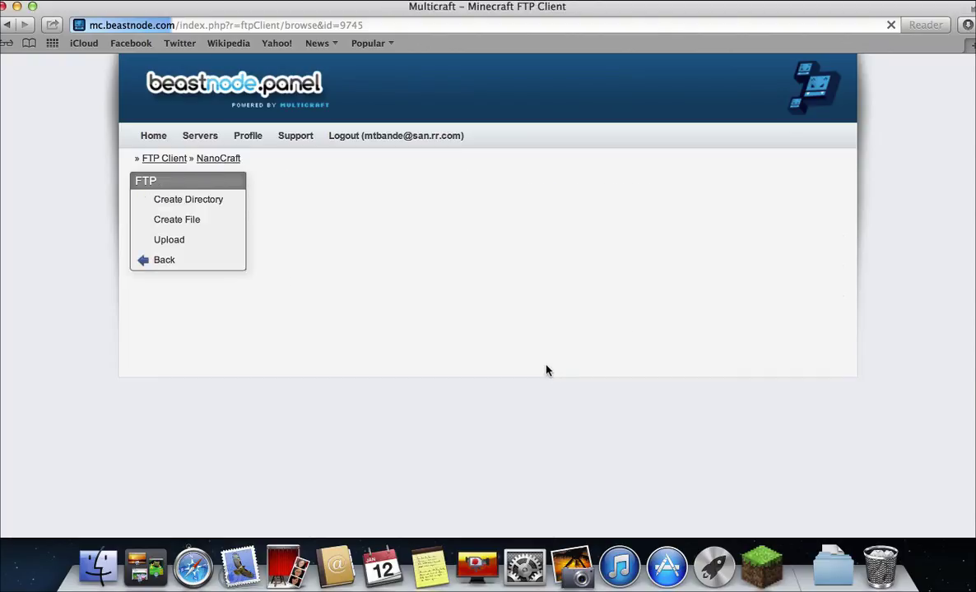
left_click(176, 247)
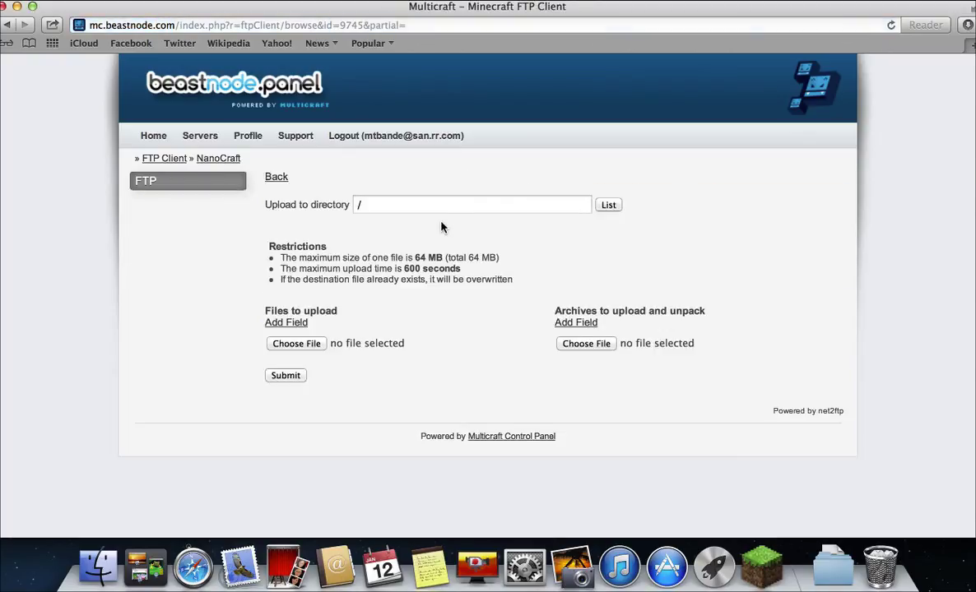
Set the upload directory to /plugins and attach WorldEdit.jar from Downloads/worldedit-5-1.
left_click(439, 210)
type("plugins")
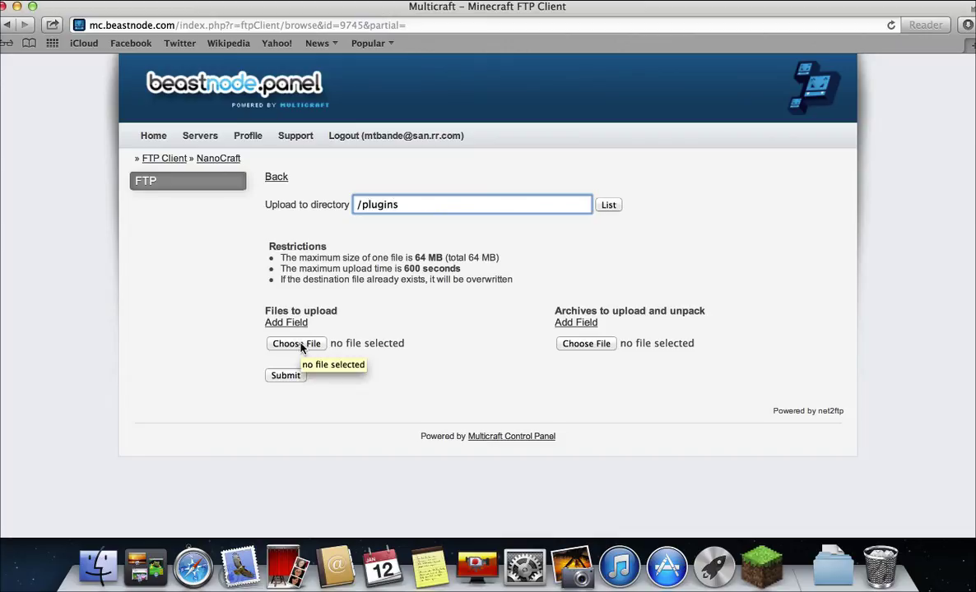
left_click(301, 346)
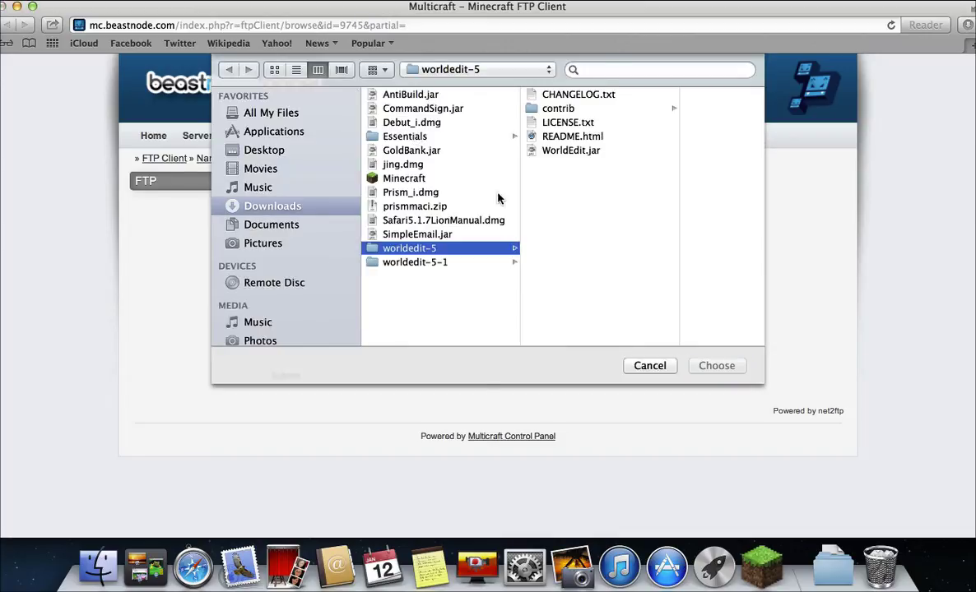
left_click(487, 264)
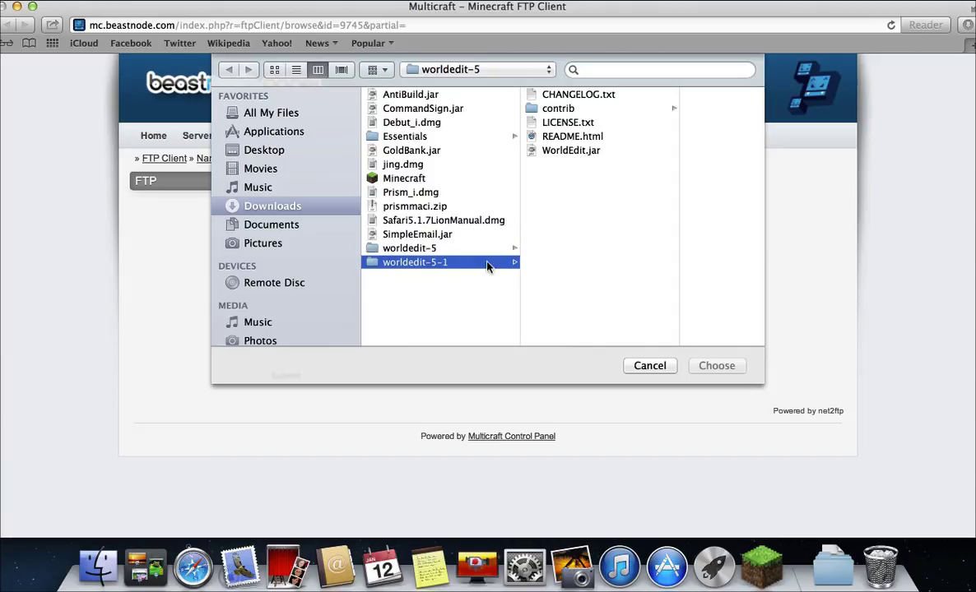
left_click(577, 151)
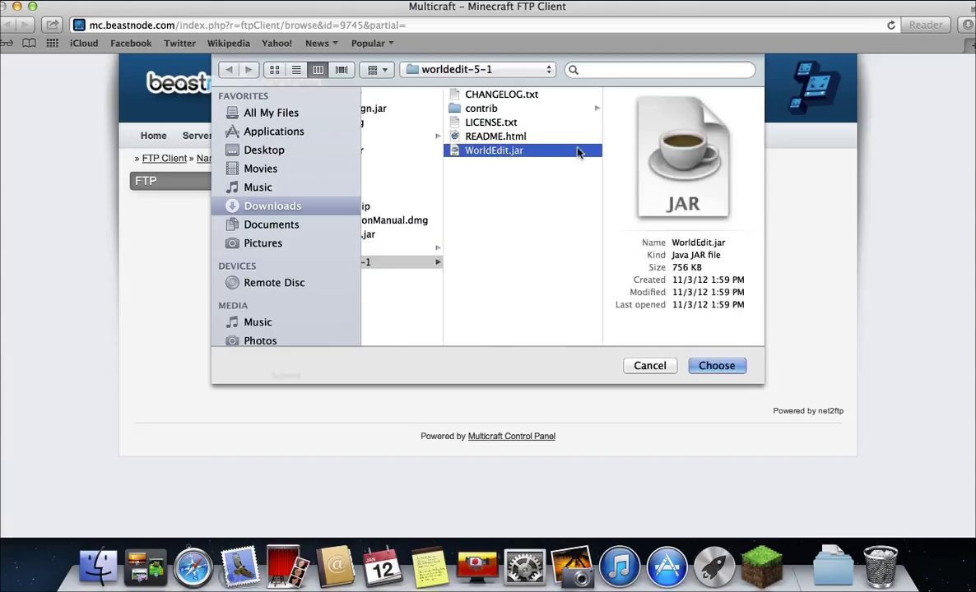
left_click(709, 369)
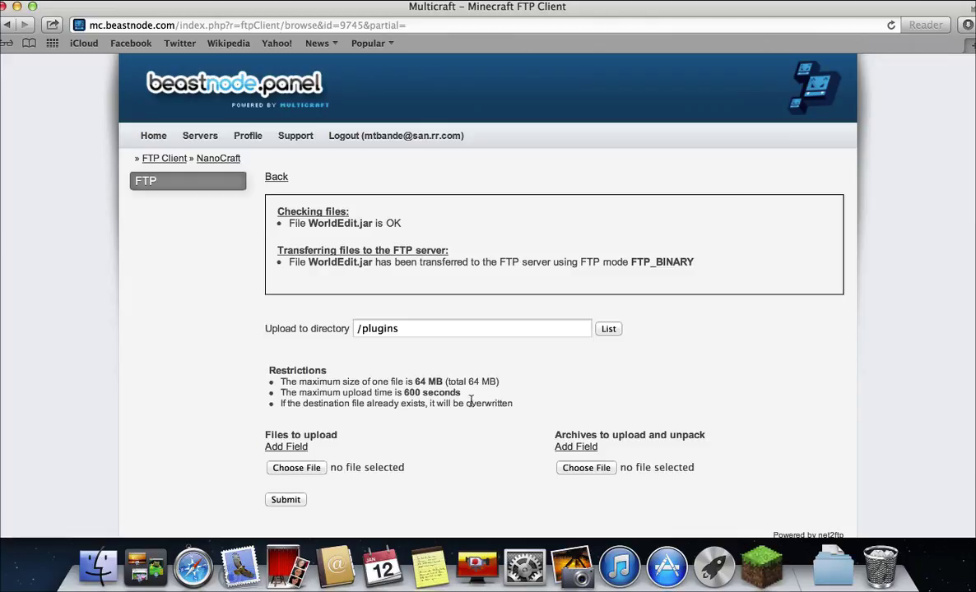
After the transfer completes, return to NanoCraft's root file listing via the FTP Client breadcrumb.
left_click(165, 157)
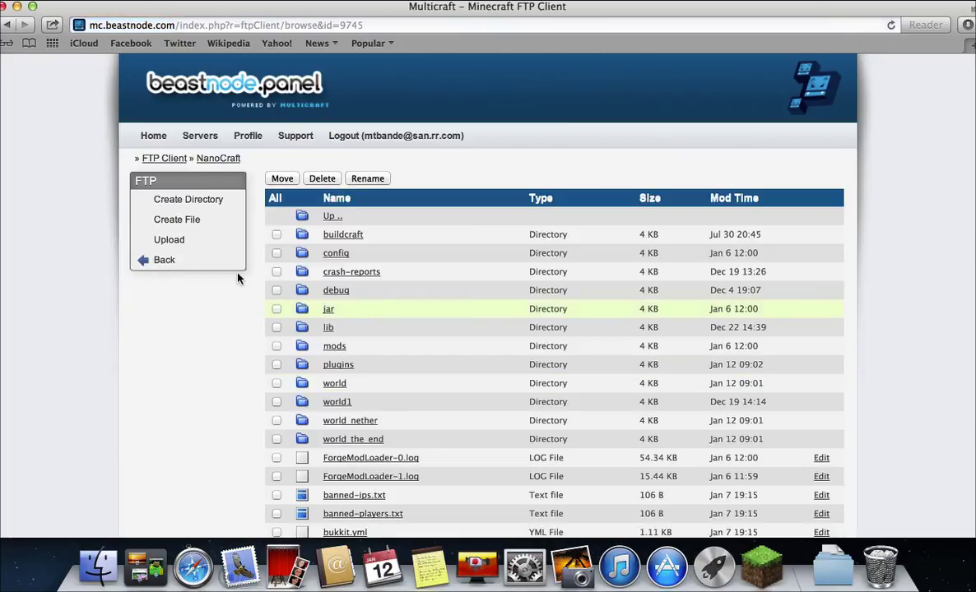
Open the plugins folder and scroll through it to locate WorldEdit.jar at 737.83 KB.
left_click(344, 370)
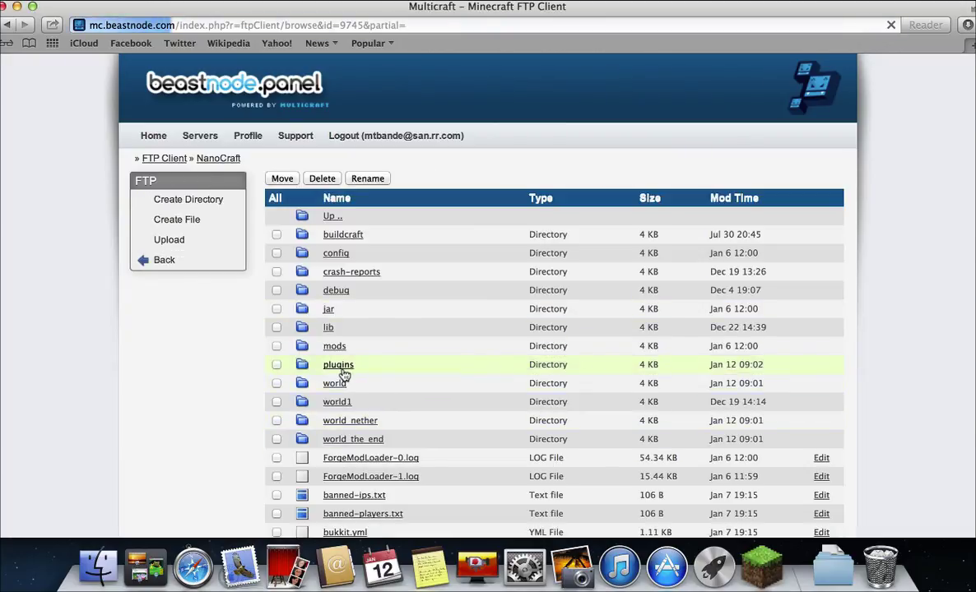
scroll(362, 421, "down", 5)
scroll(361, 421, "down", 10)
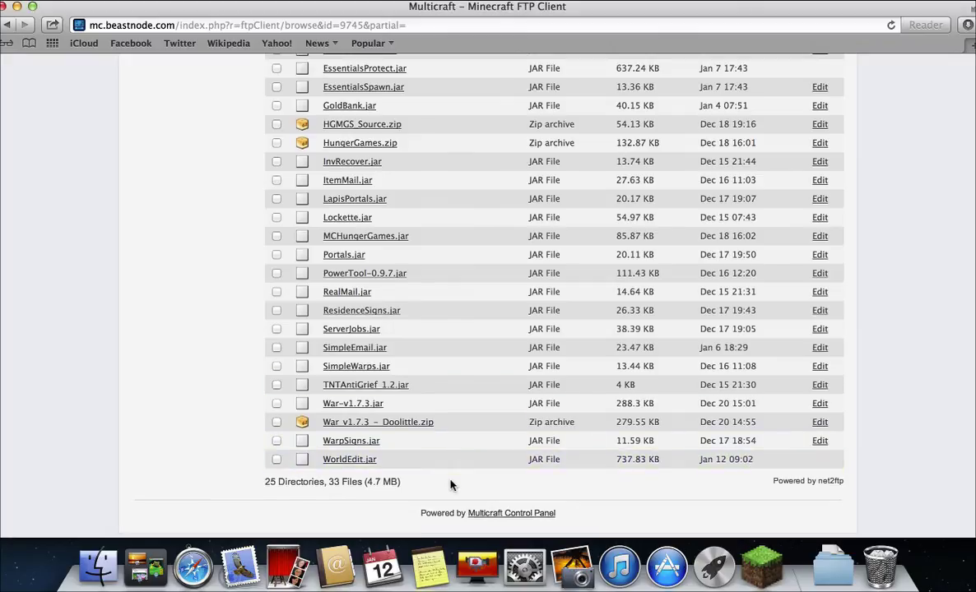
scroll(451, 481, "up", 15)
scroll(454, 473, "down", 3)
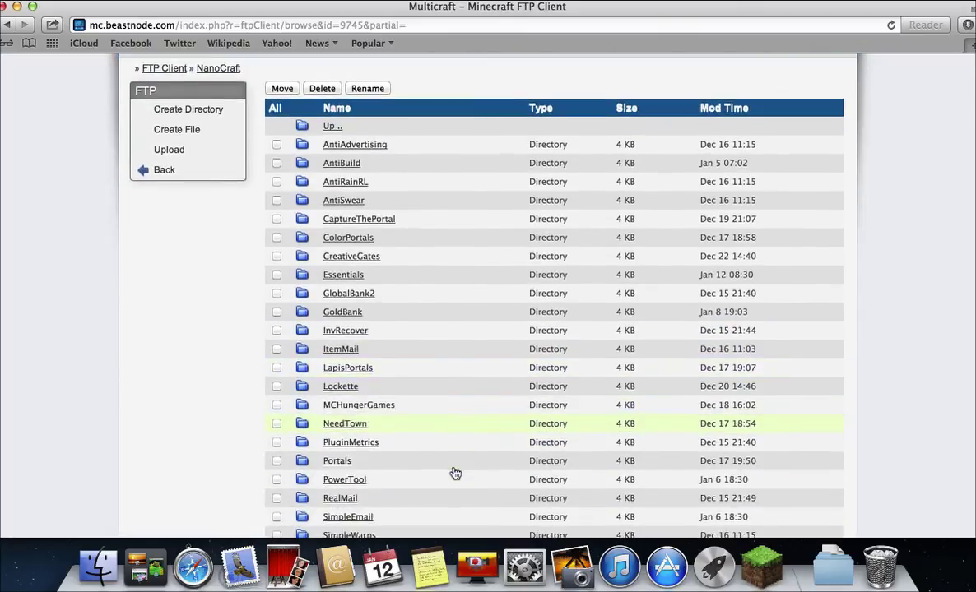
scroll(452, 475, "down", 15)
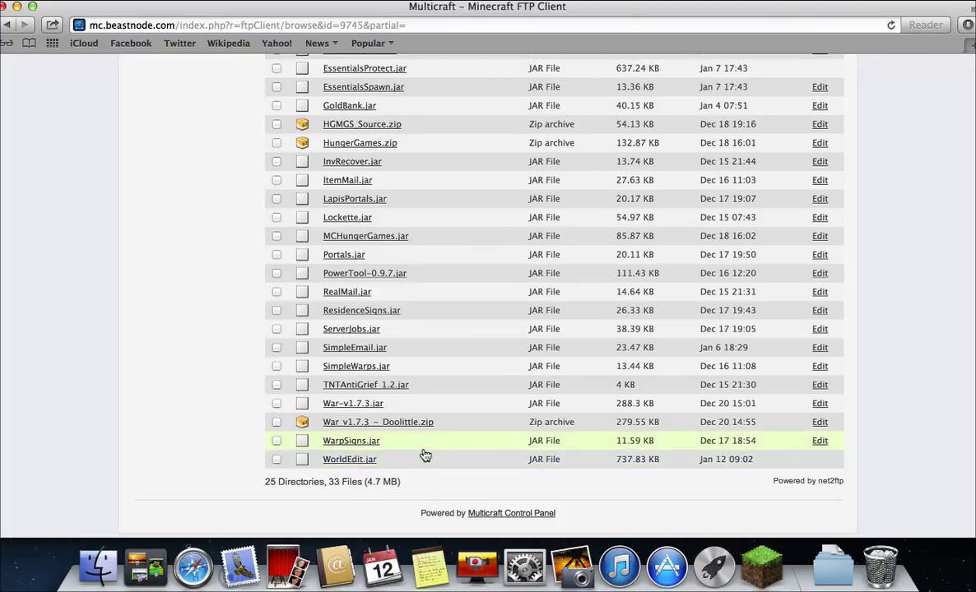
scroll(424, 454, "up", 3)
scroll(422, 453, "up", 12)
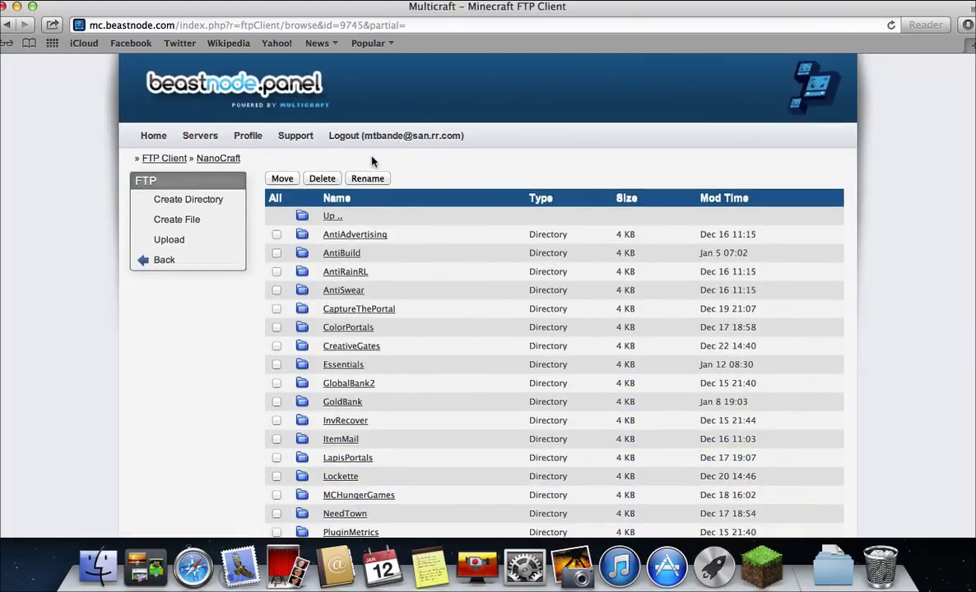
scroll(333, 387, "down", 6)
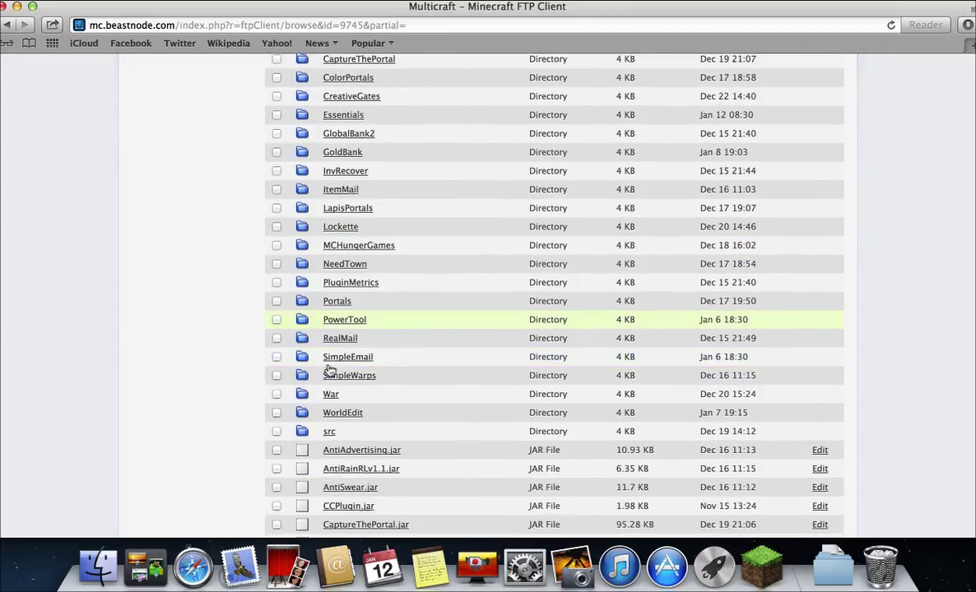
scroll(329, 377, "down", 2)
scroll(306, 331, "down", 1)
scroll(311, 377, "down", 3)
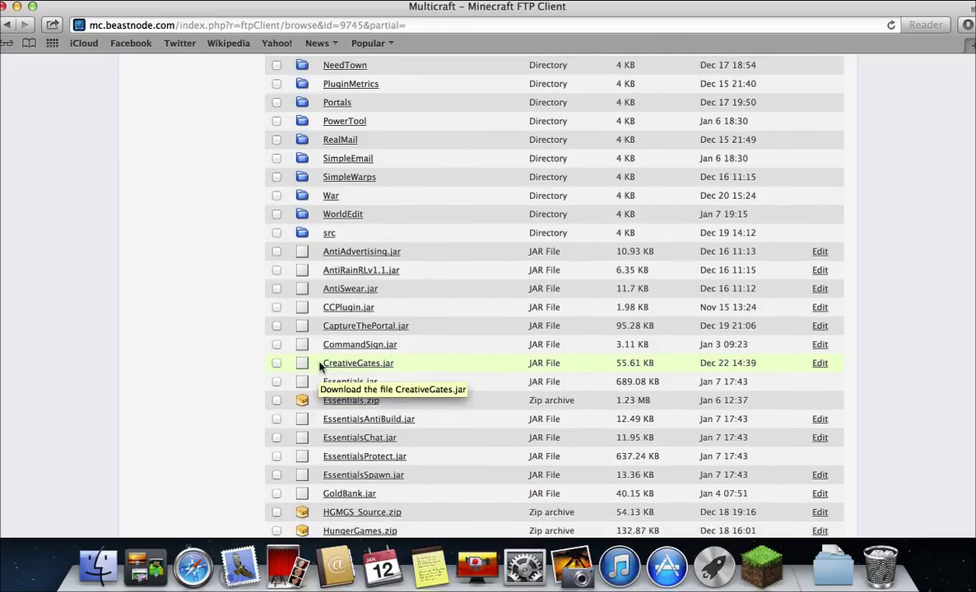
scroll(319, 374, "down", 2)
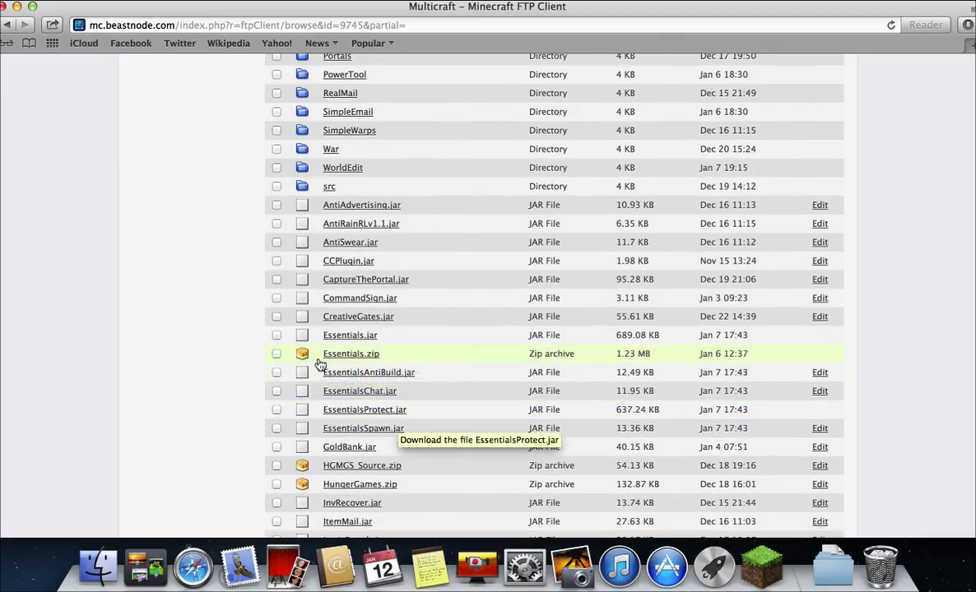
Delete Essentials.zip from NanoCraft's plugins folder, then launch Minecraft from the Dock.
left_click(277, 354)
scroll(450, 362, "down", 5)
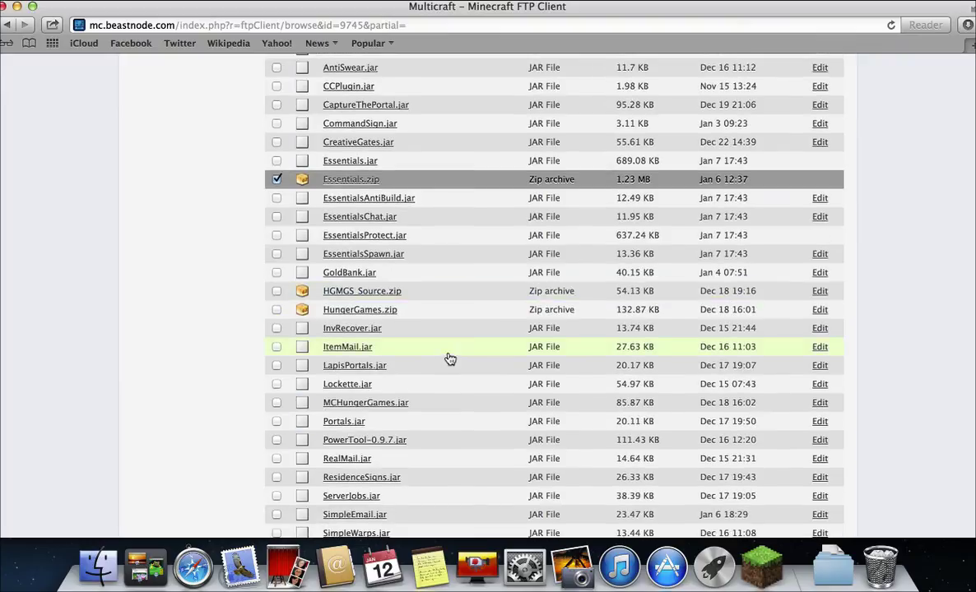
scroll(445, 290, "up", 10)
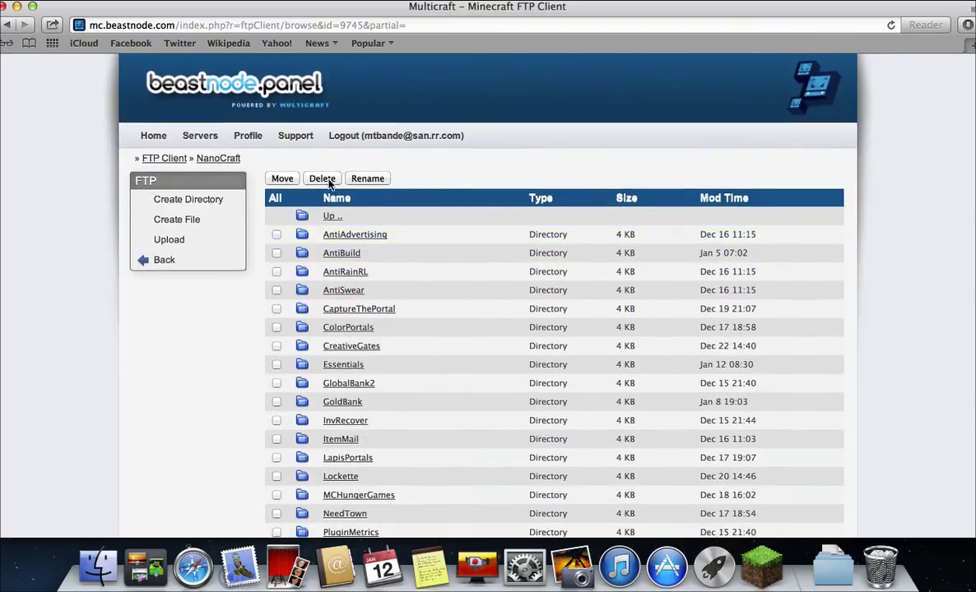
left_click(322, 179)
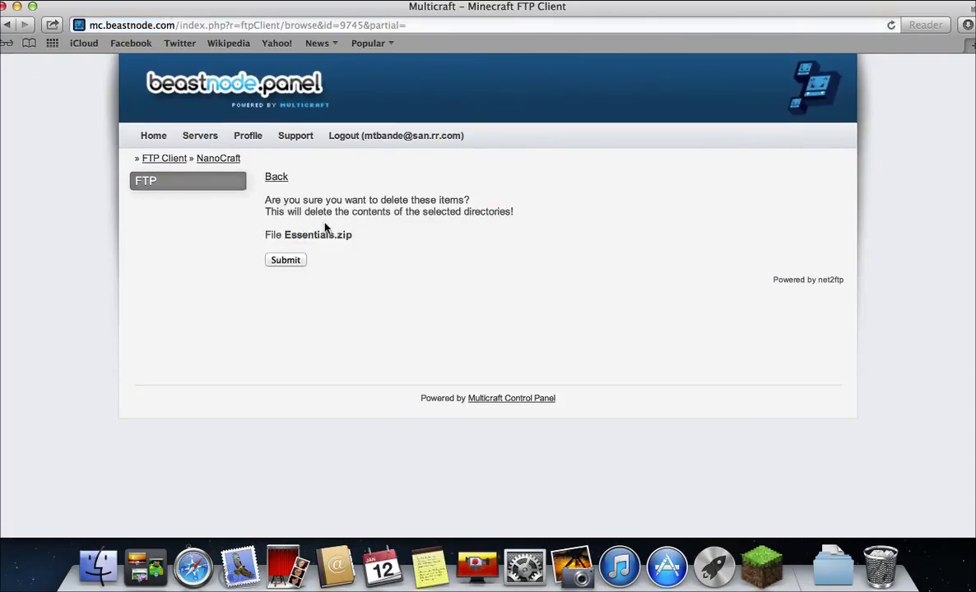
left_click(287, 260)
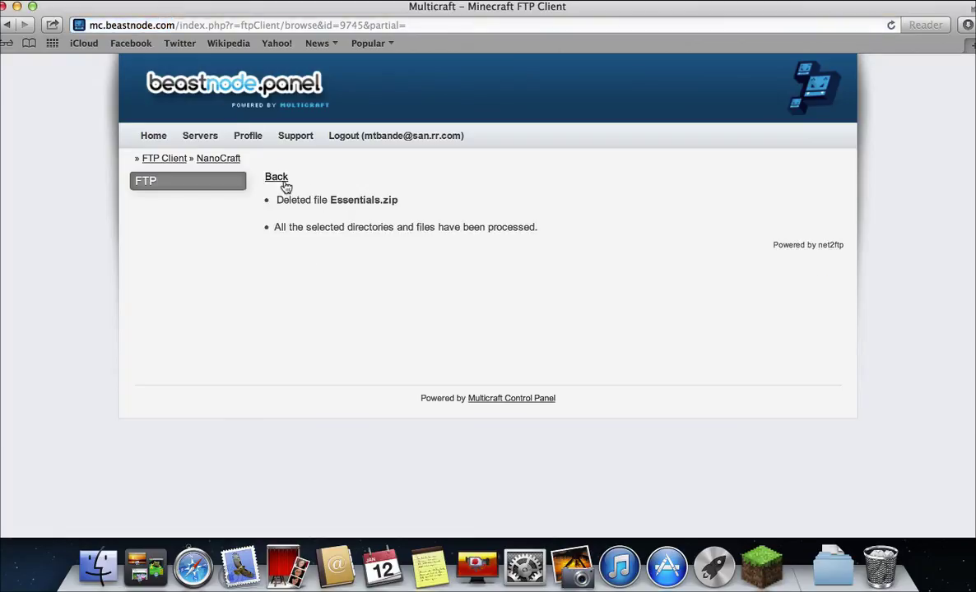
left_click(761, 564)
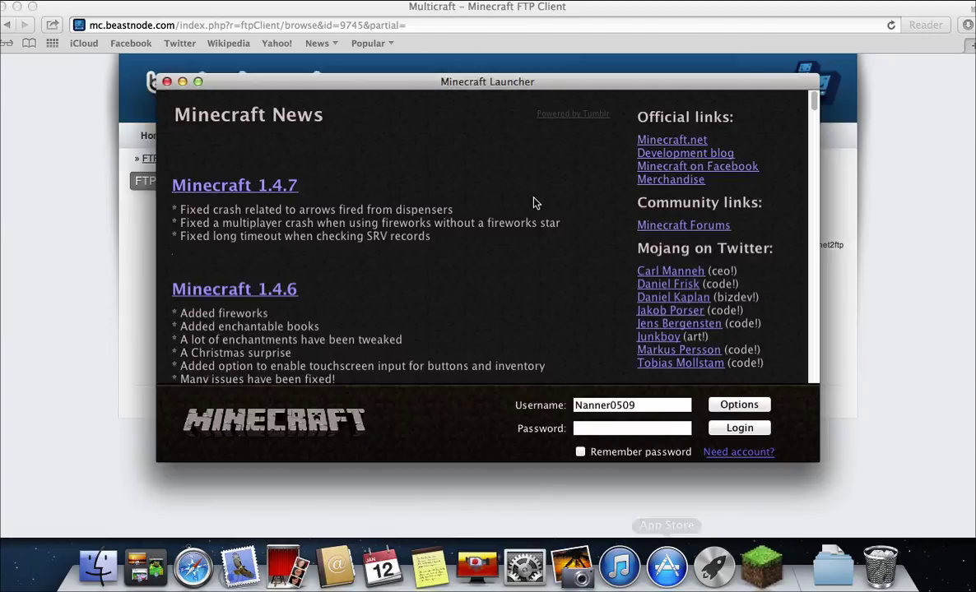
Log in to the Minecraft Launcher with the account password to reach the 1.4.7 title menu.
left_click(602, 428)
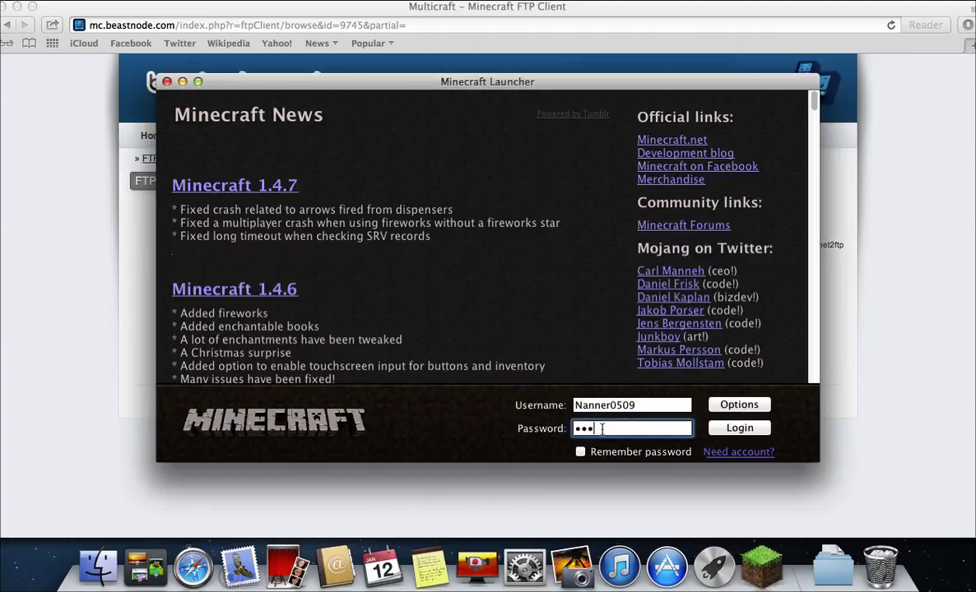
key("Return")
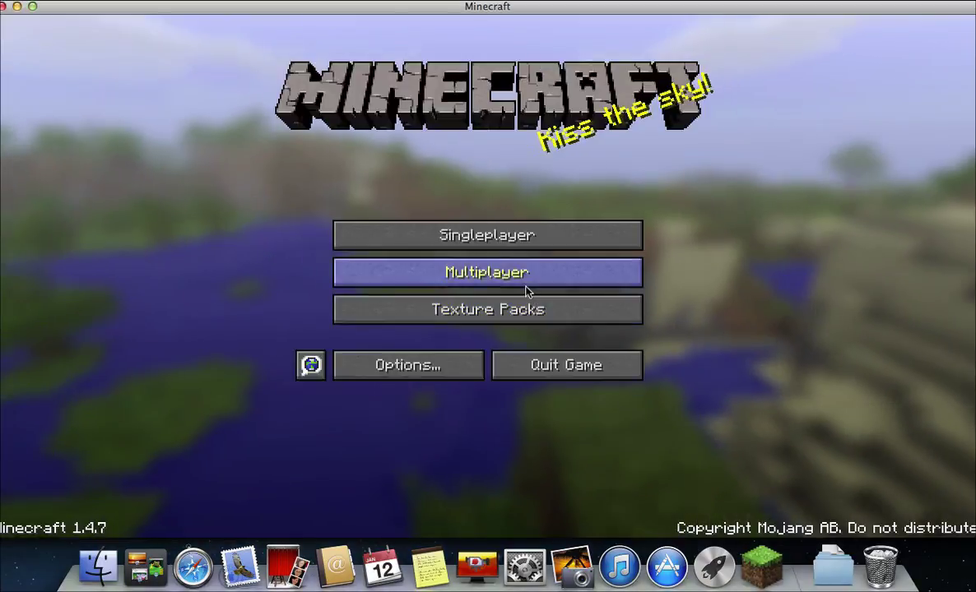
Join the NanoCraft server from the Multiplayer server list.
left_click(525, 281)
left_click(493, 274)
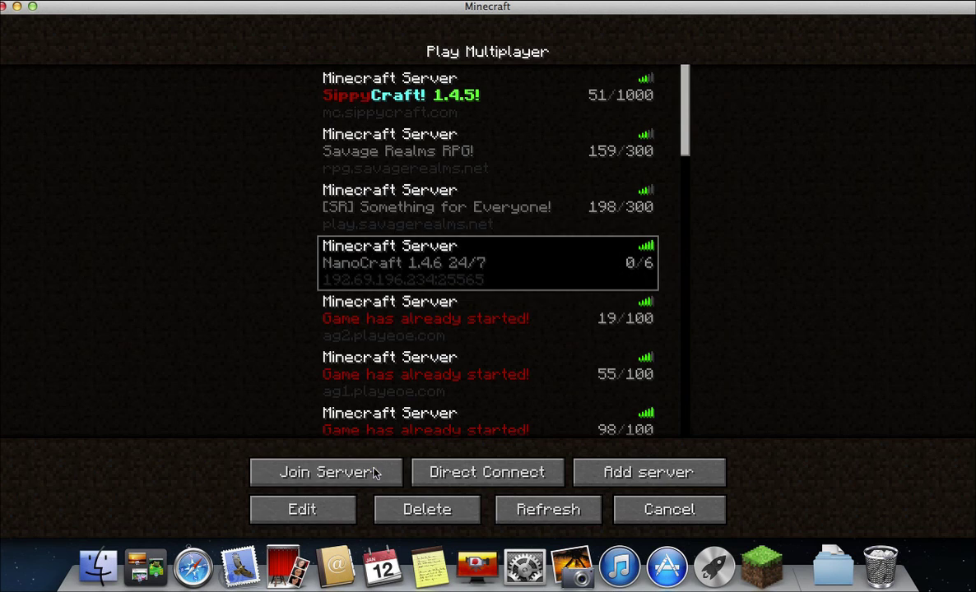
left_click(376, 473)
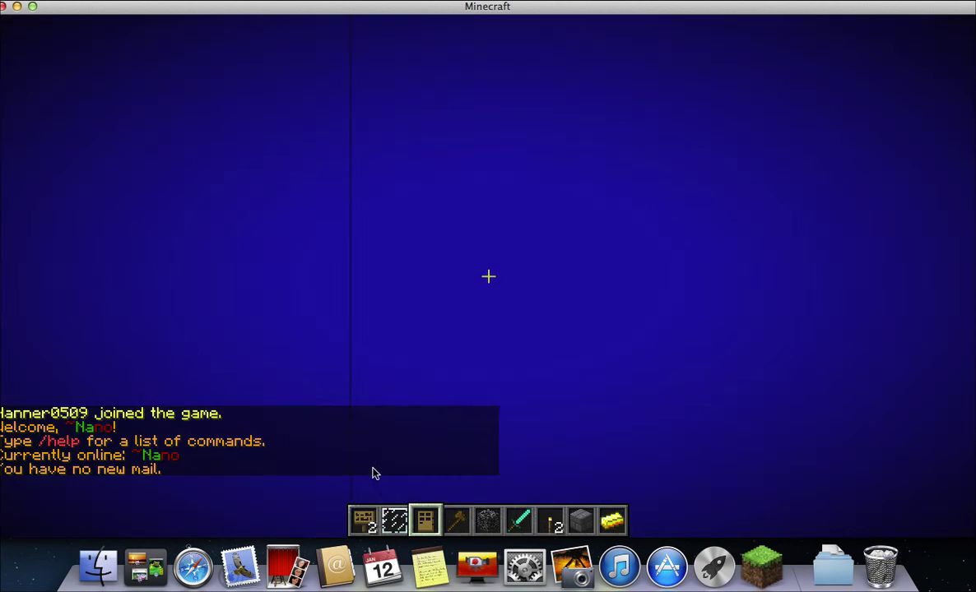
Walk out through the arch onto the stone walkway holding the wooden axe.
key("w")
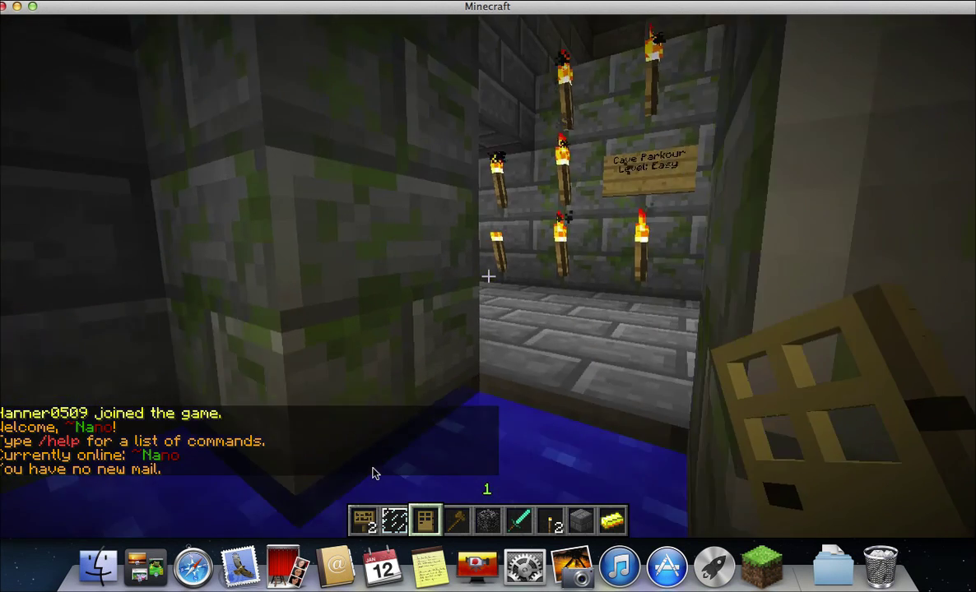
key("w")
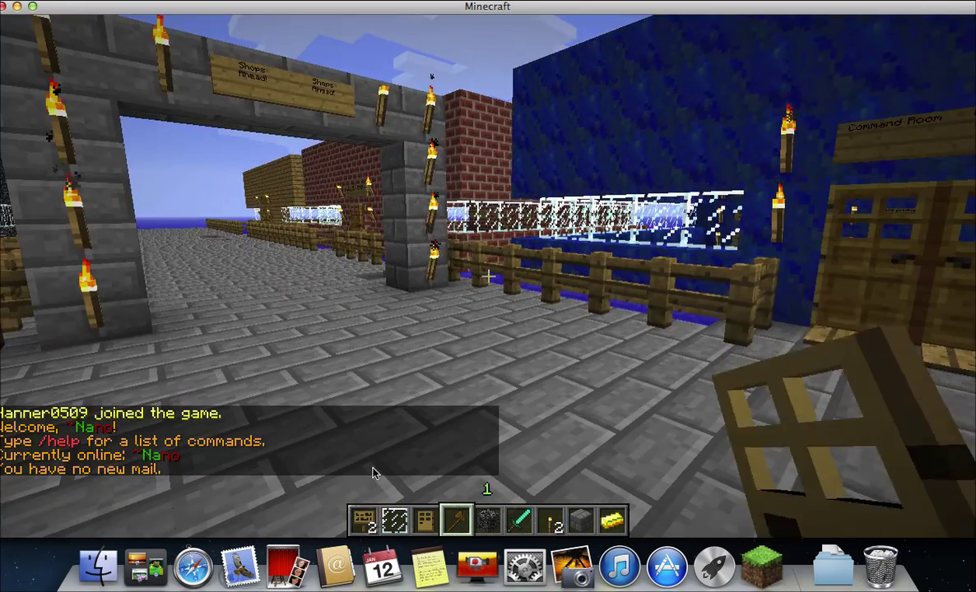
key("4")
key("w")
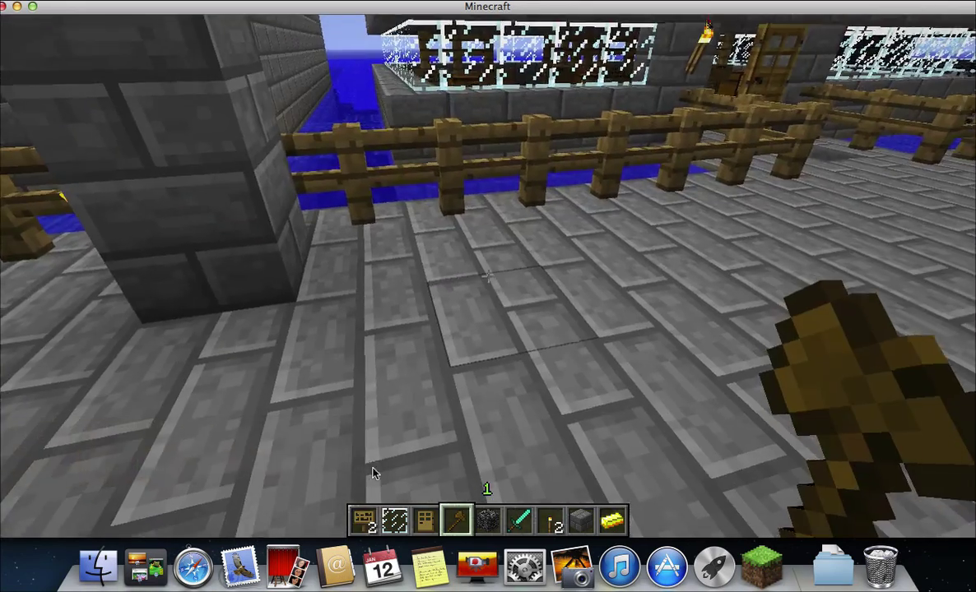
Mark both area corners with the wooden axe and fill them with planks using //set 5.
left_click(487, 277)
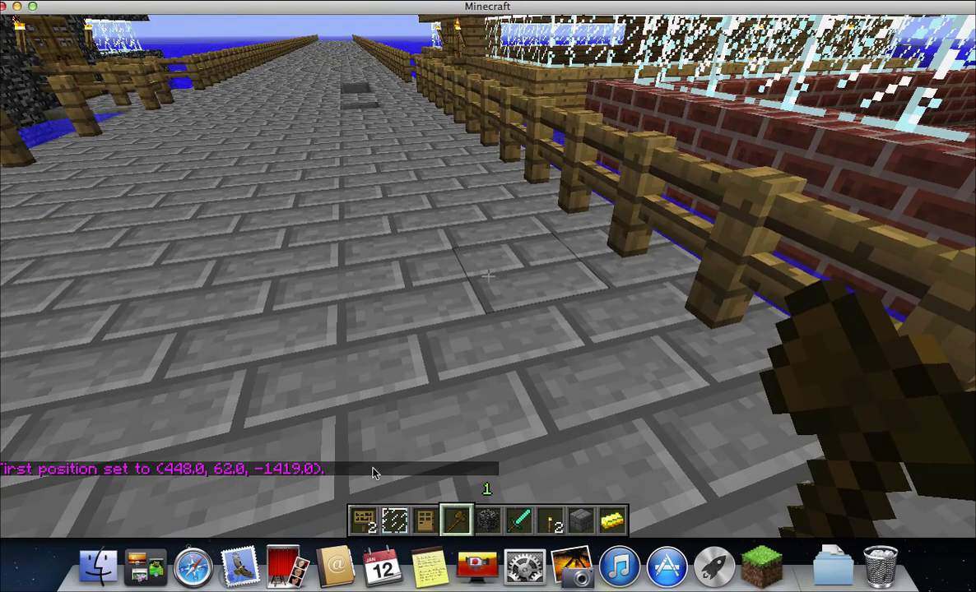
right_click(488, 277)
key("slash")
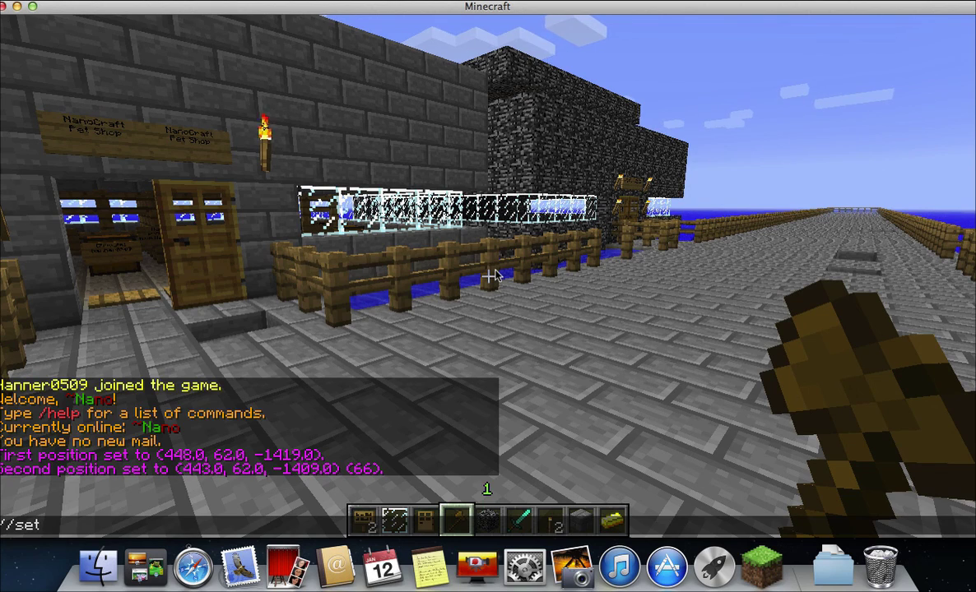
type("/set 5")
key("Return")
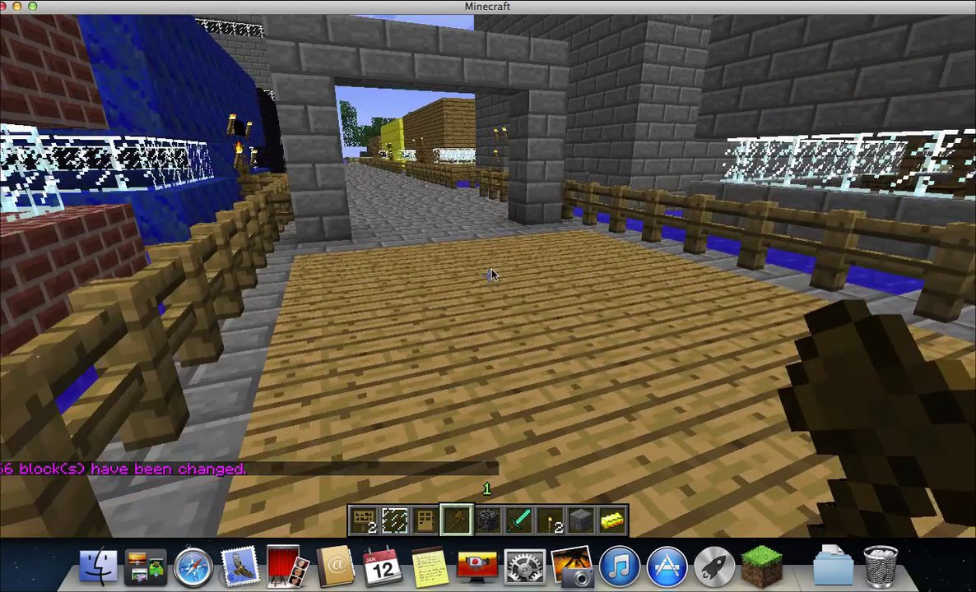
Undo the plank fill to restore the stone floor, then walk into the torch-lit gateway.
key("w")
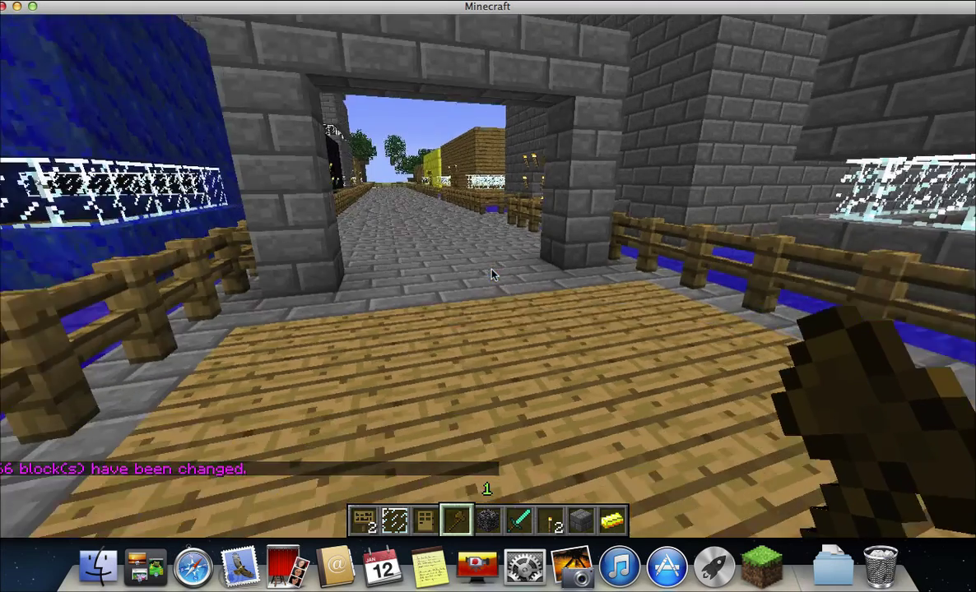
key("t")
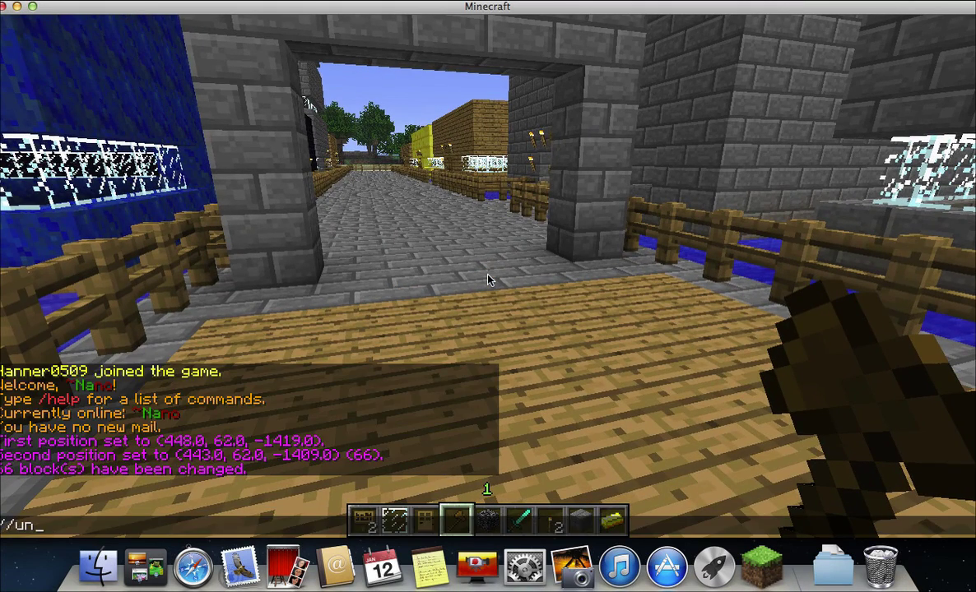
key("Return")
key("w")
key("w")
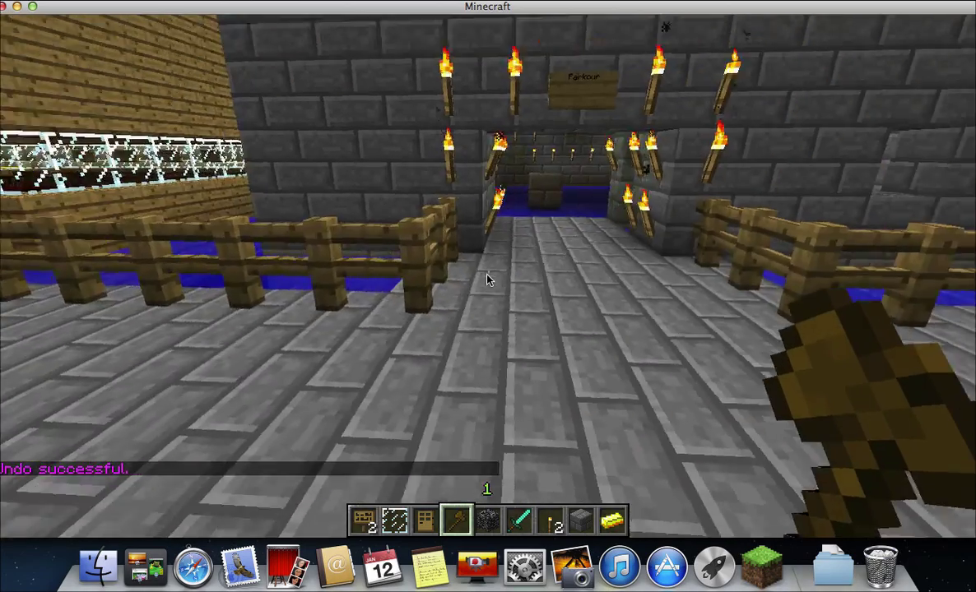
key("w")
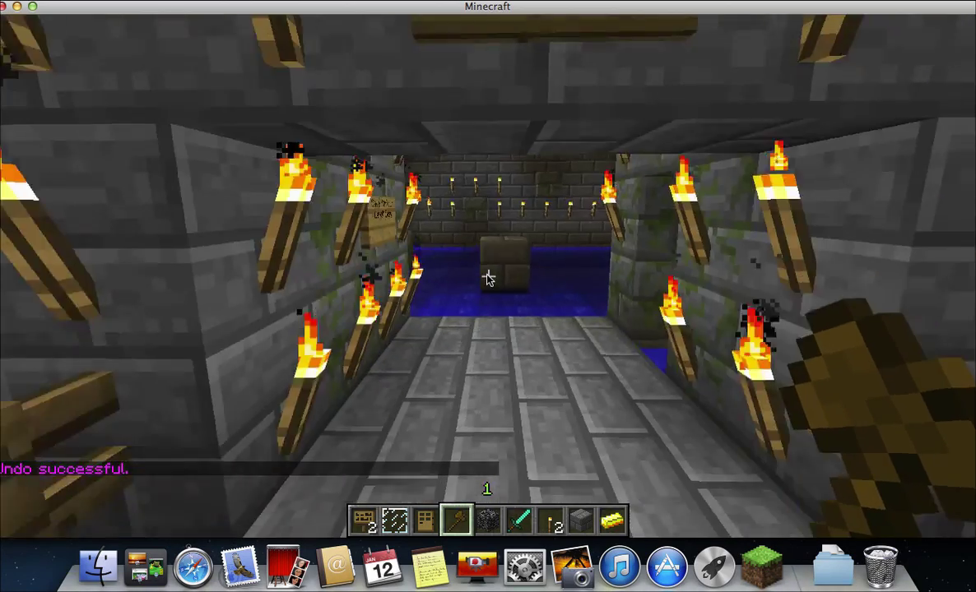
Walk the path past the Prison and Shops Ahead! gateways, visiting the Food Market.
key("w")
key("w")
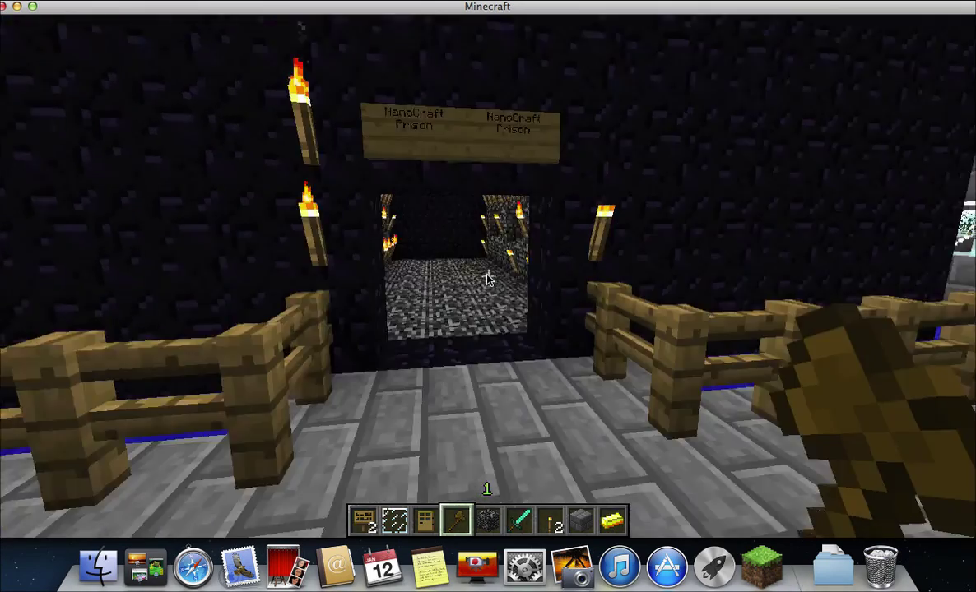
key("w")
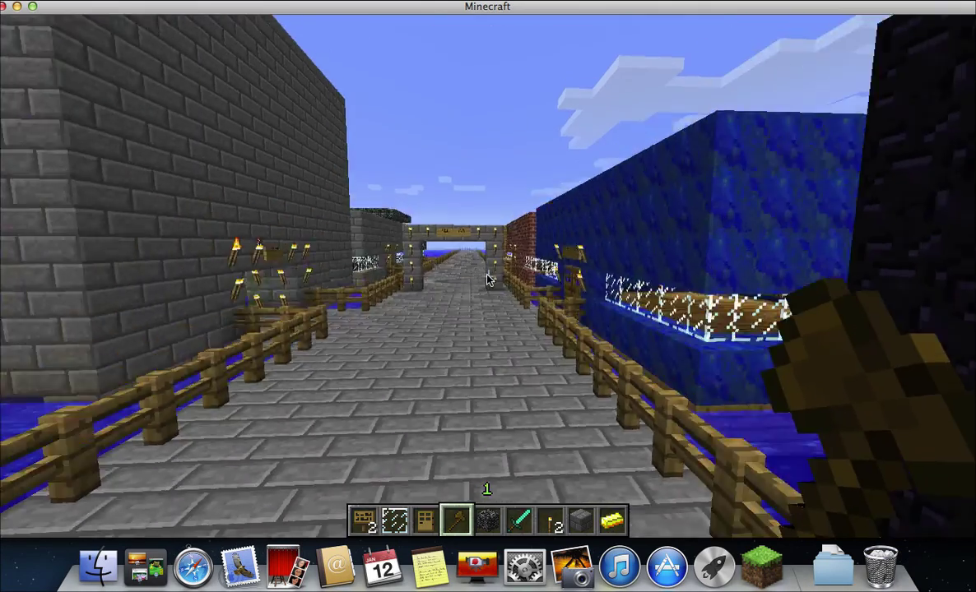
key("w")
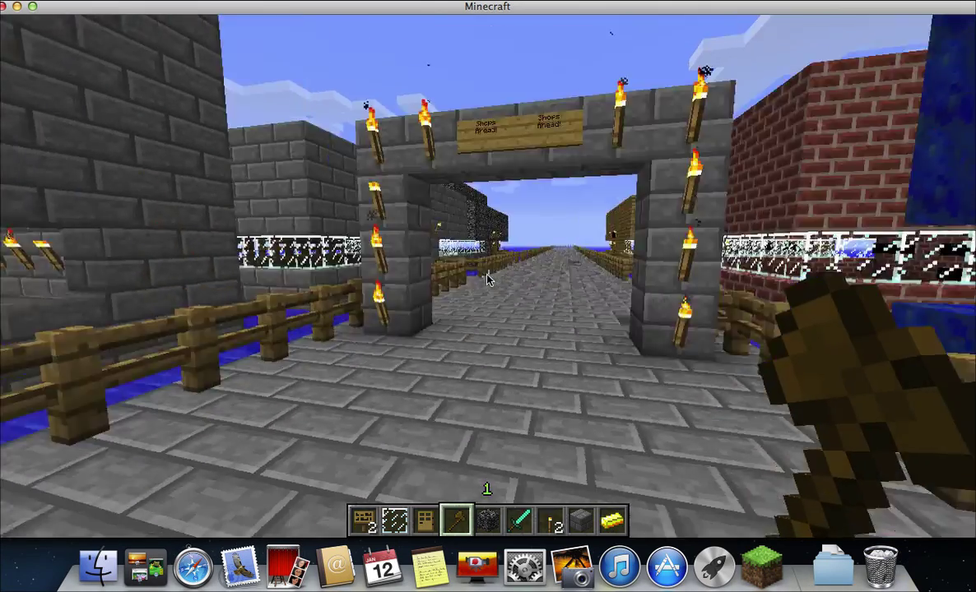
key("w")
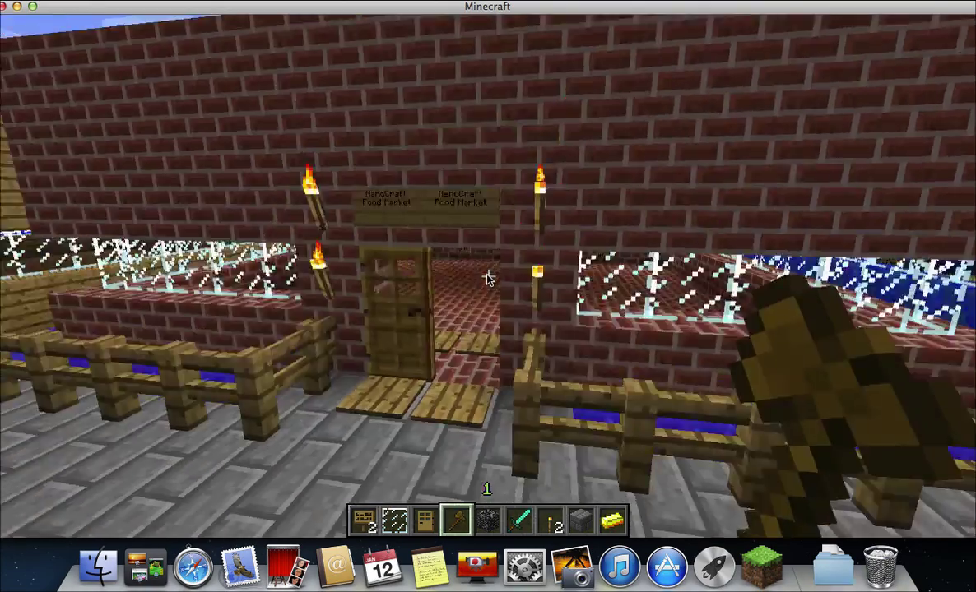
key("w")
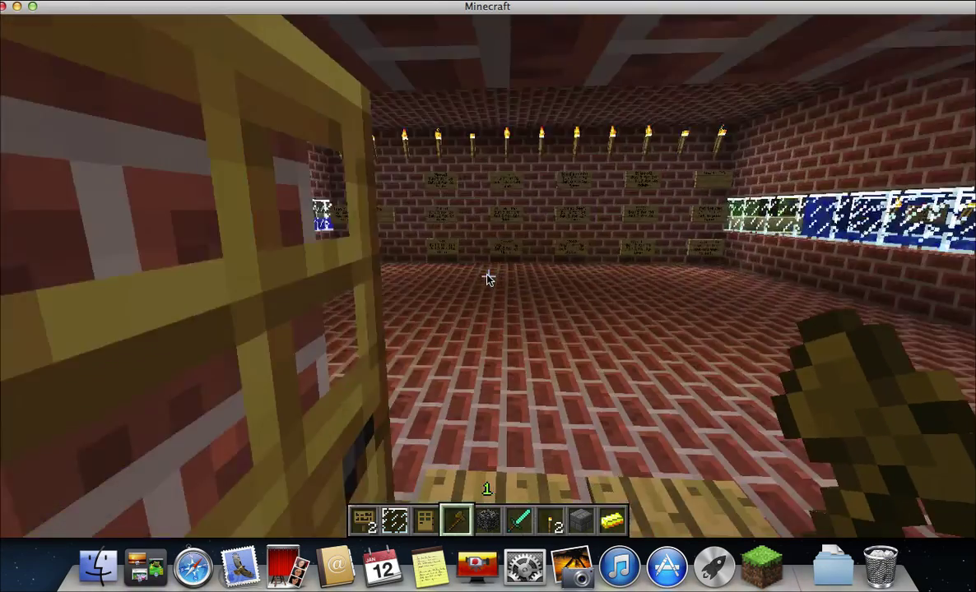
key("w")
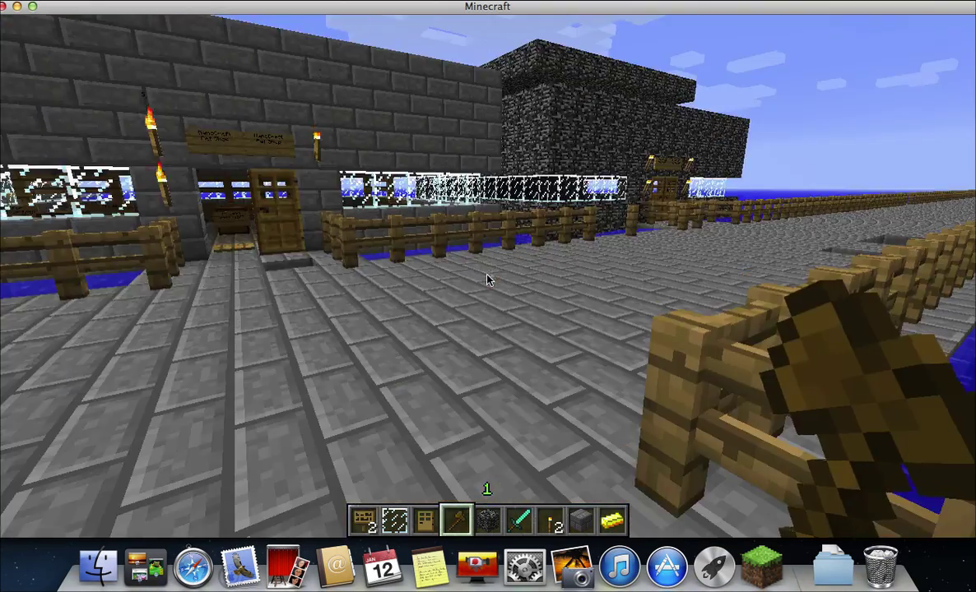
Continue along the fenced path holding glass panes and rise above the wooden roofs.
key("w")
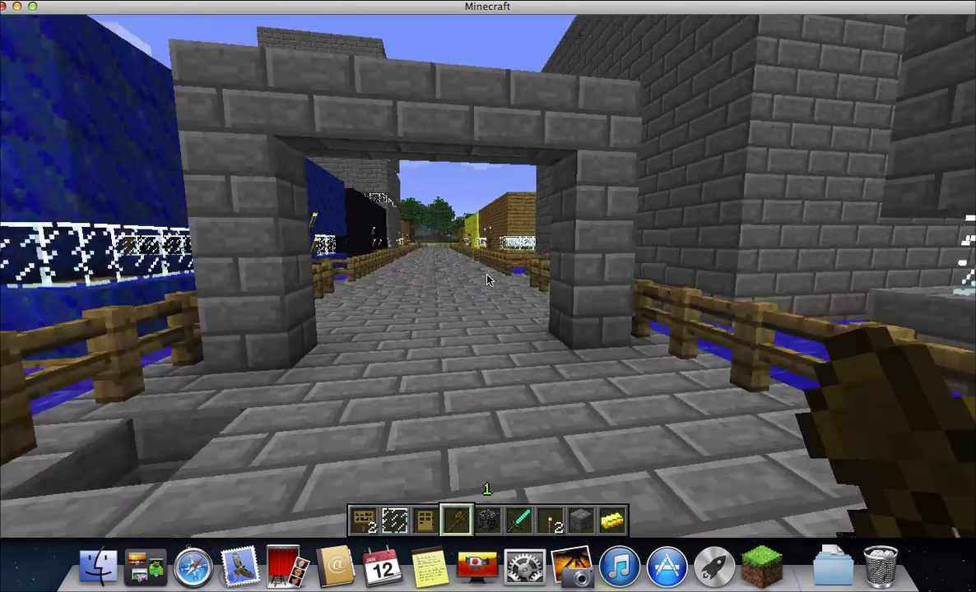
key("w")
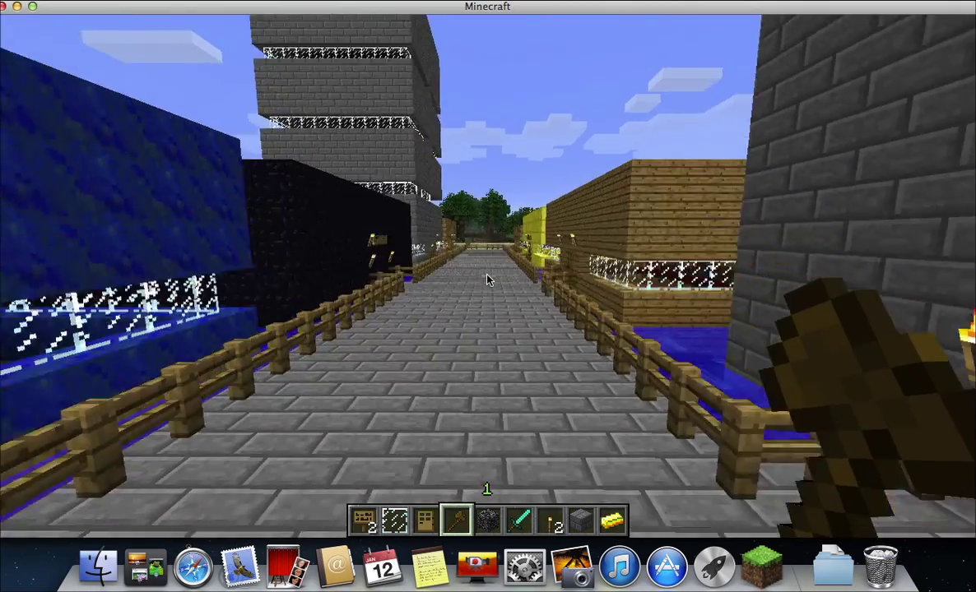
key("w")
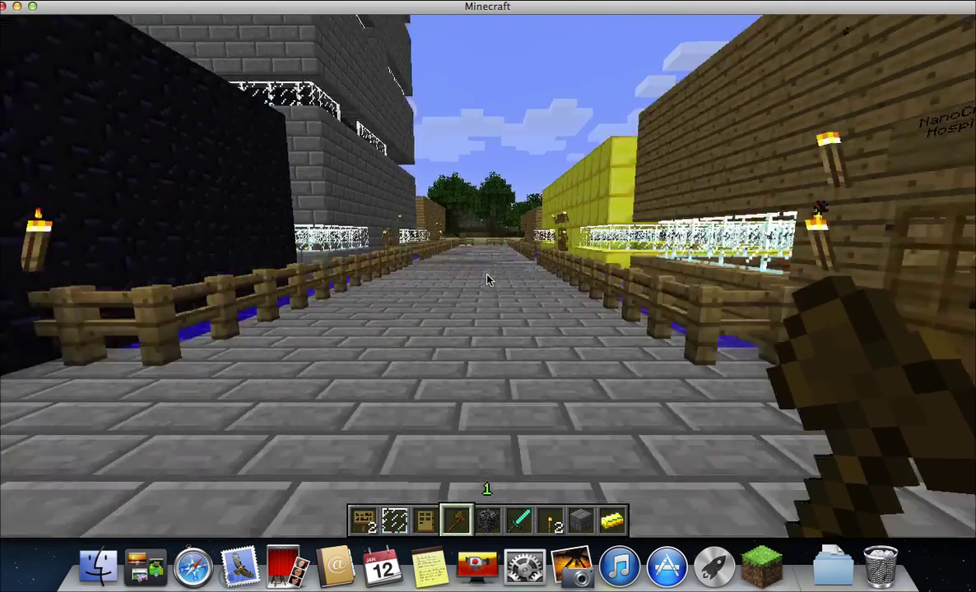
key("2")
key("w")
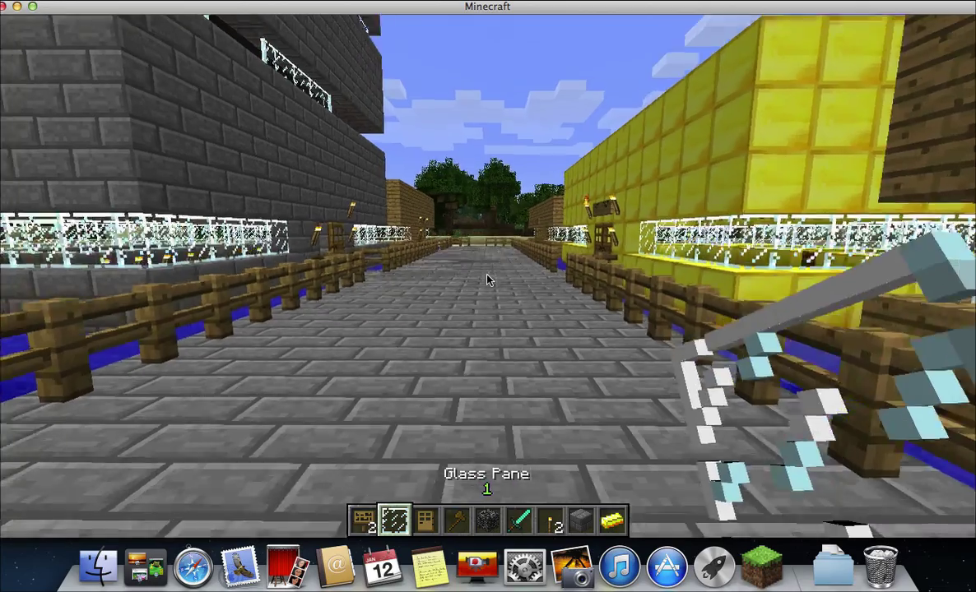
key("w")
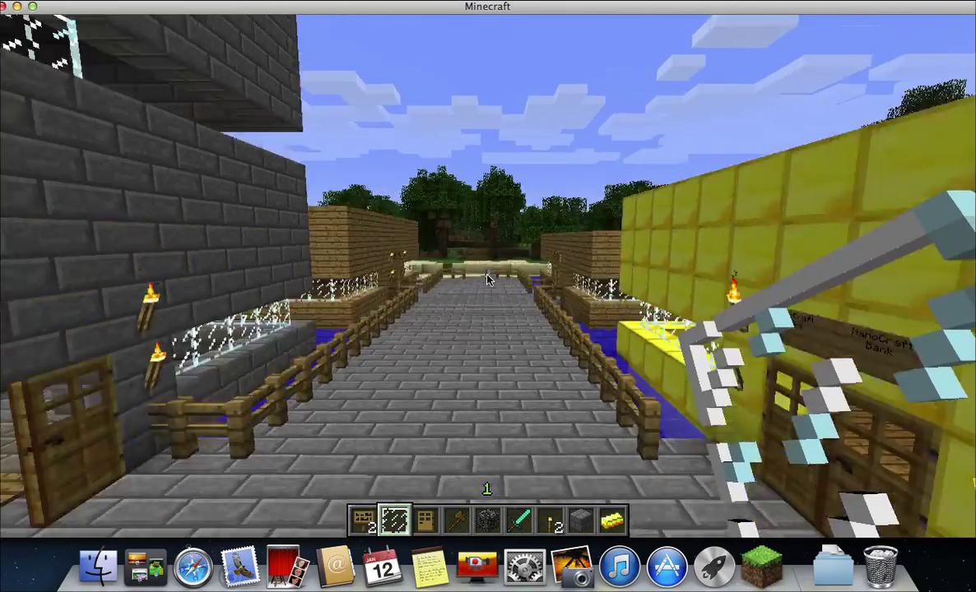
key("space")
Fly over the roofs and the lake to the wooden platform beside the gold block.
key("w")
key("space")
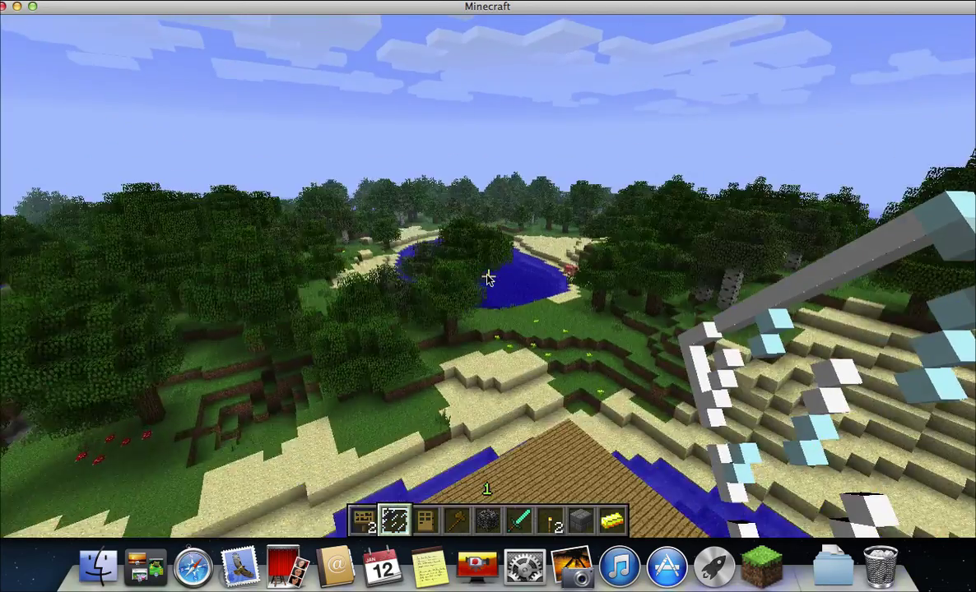
key("w")
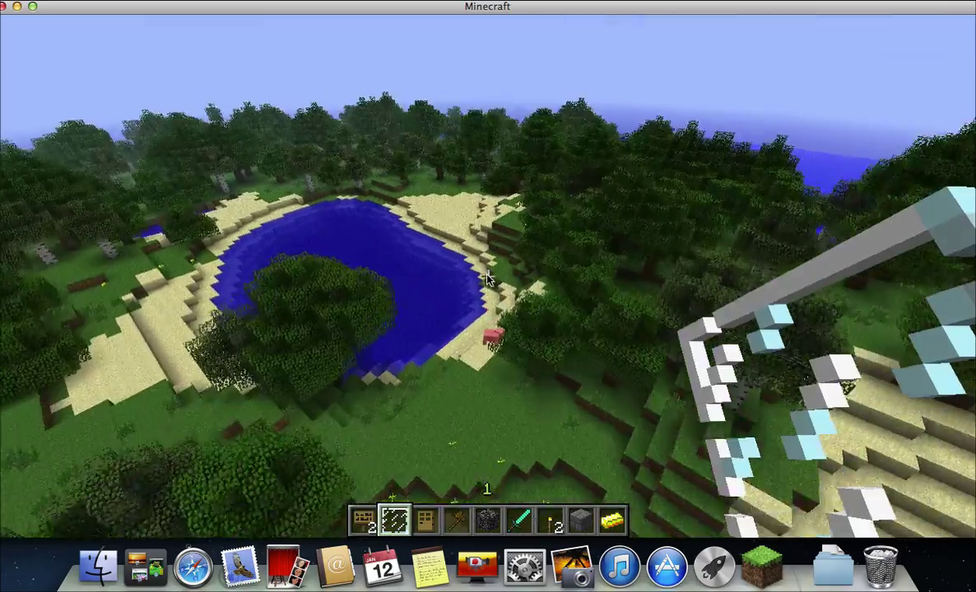
key("w")
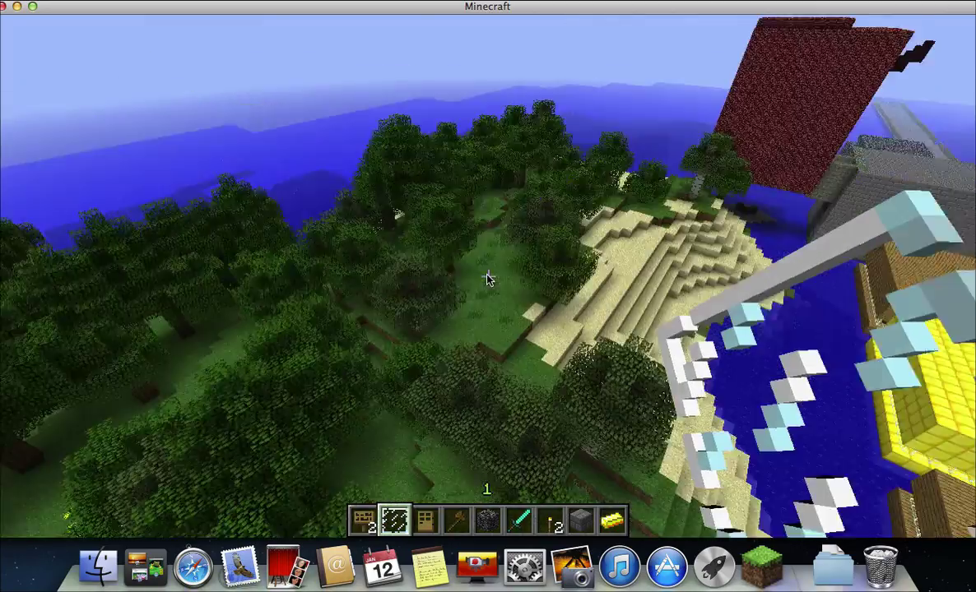
mouse_move(487, 278)
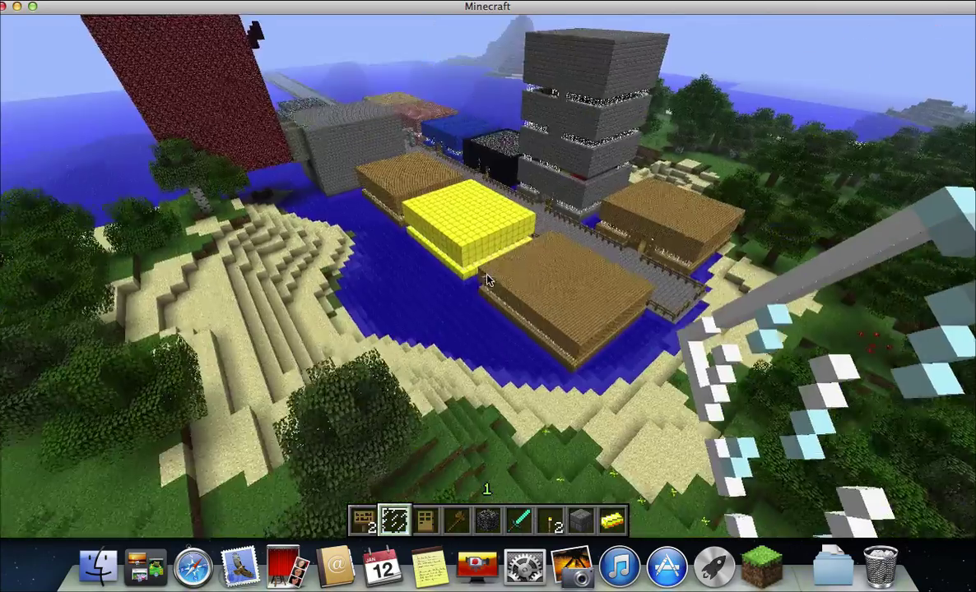
key("w")
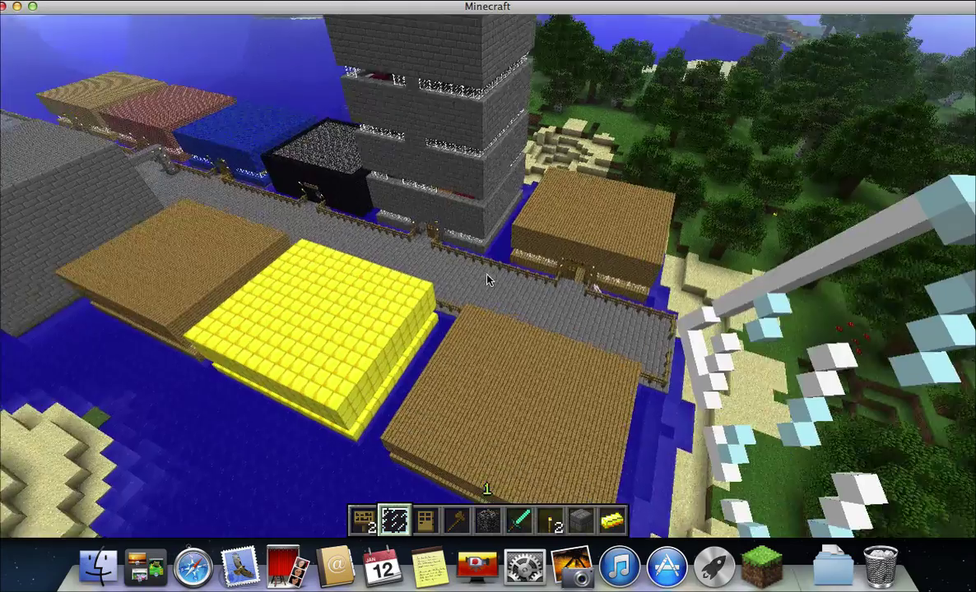
key("w")
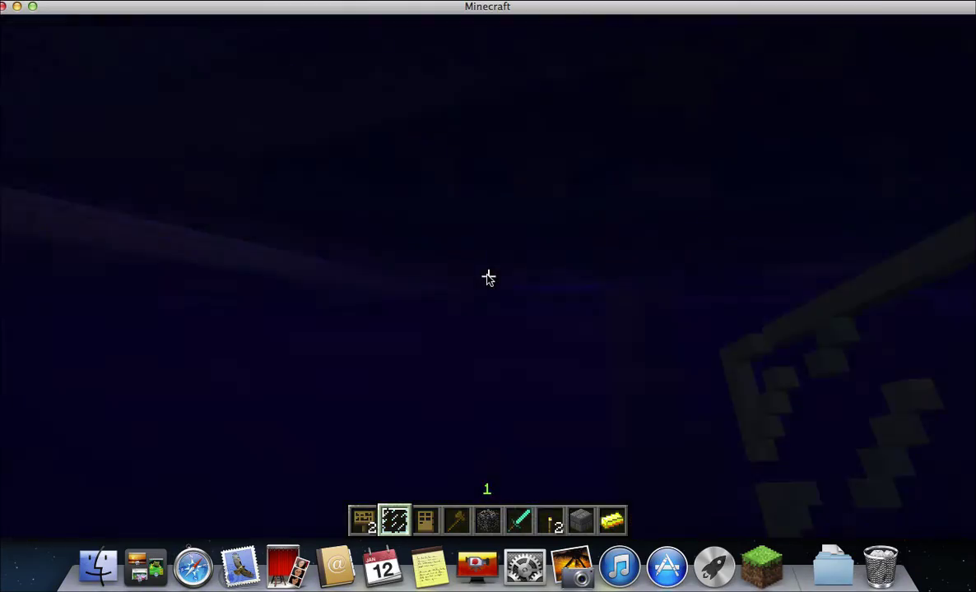
Explore around the gold blocks and climb onto the wooden platform.
key("s")
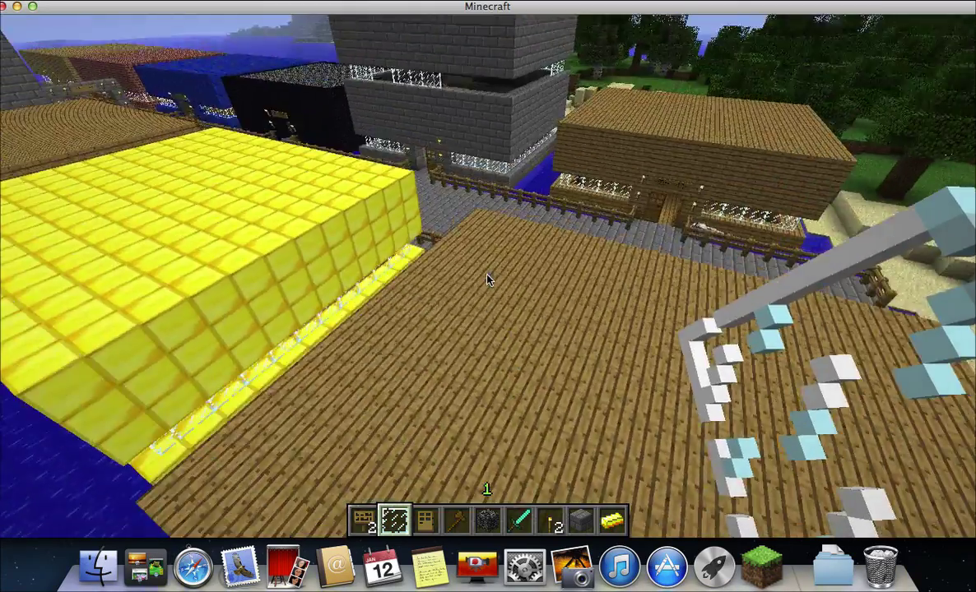
key("shift")
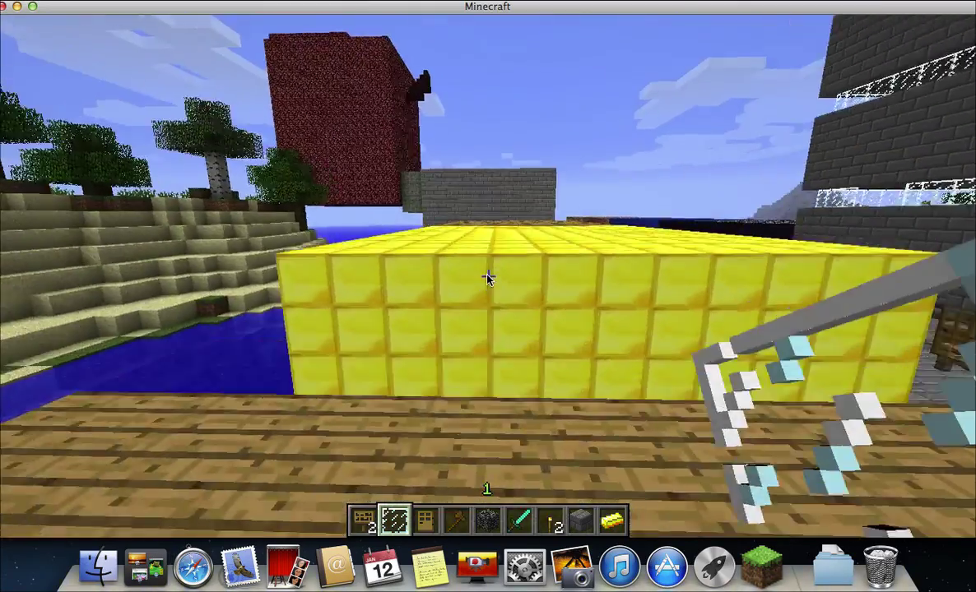
key("w")
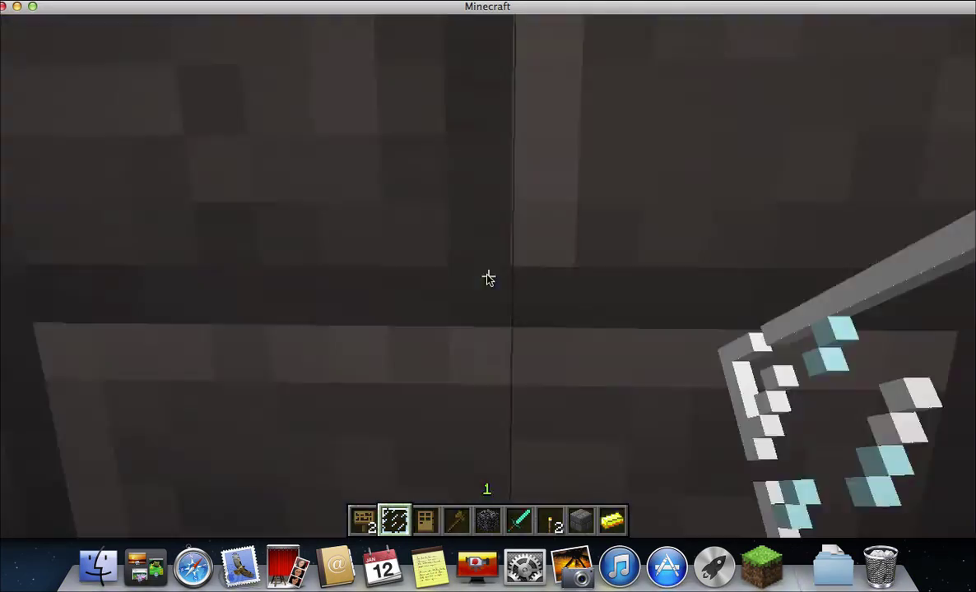
key("s")
key("w")
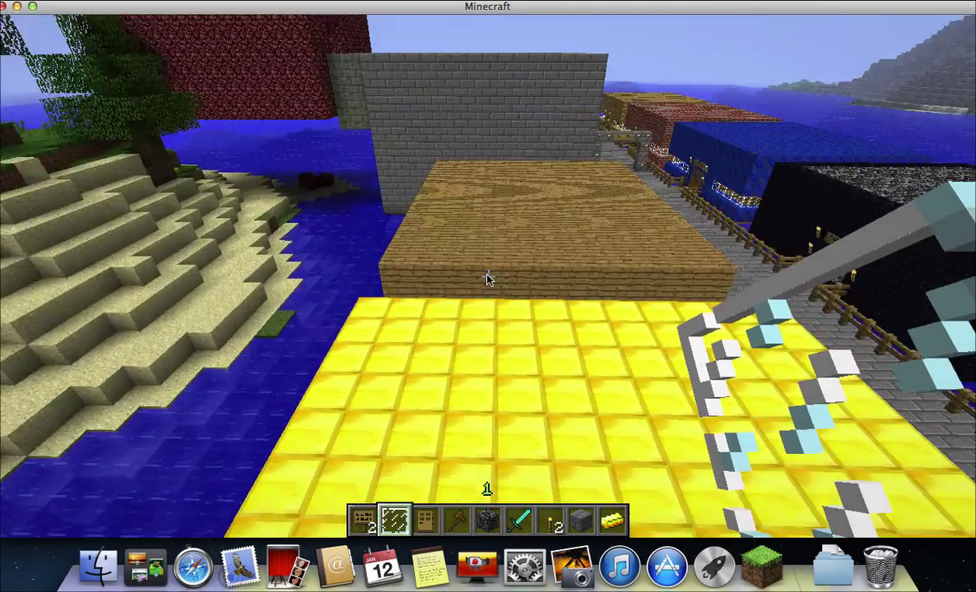
key("w")
key("space")
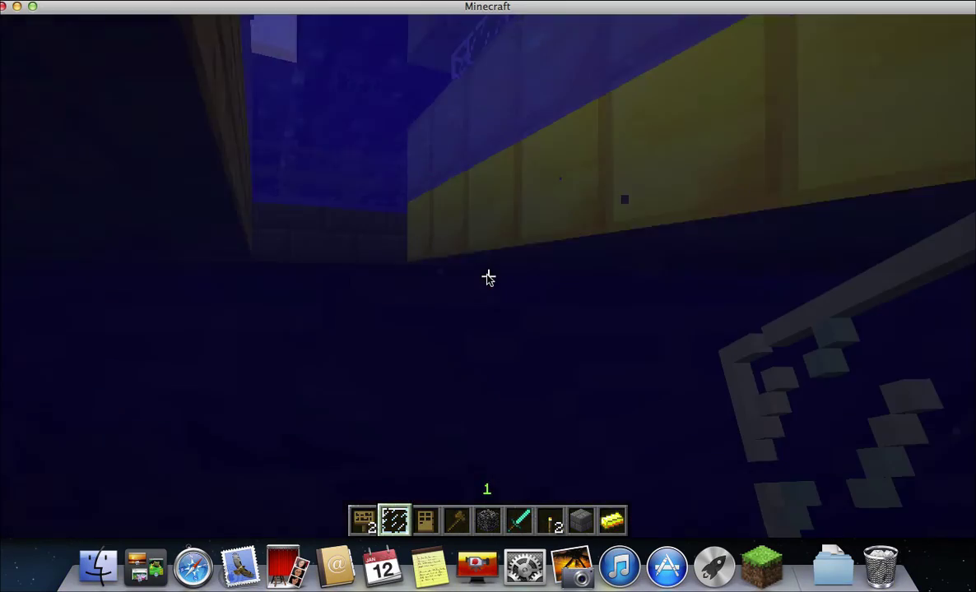
Fly high over town, pass through the torch-lit bedrock corridor, and head toward the yellow building.
key("space")
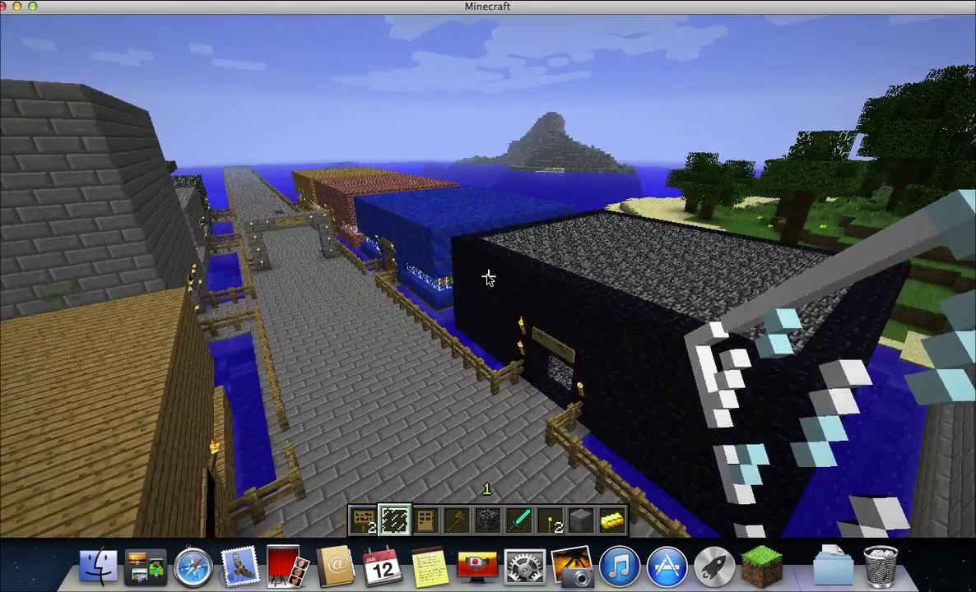
key("shift")
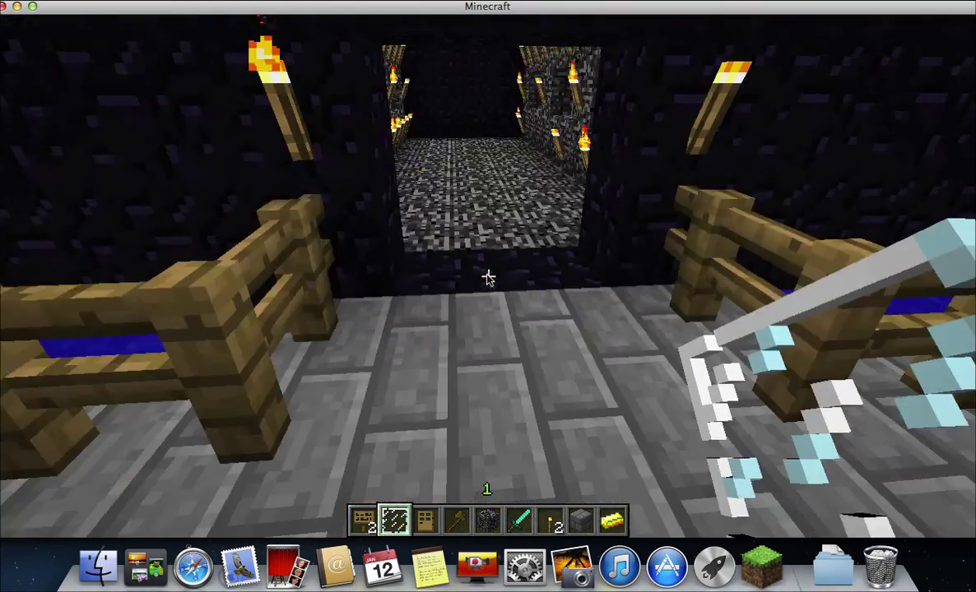
key("w")
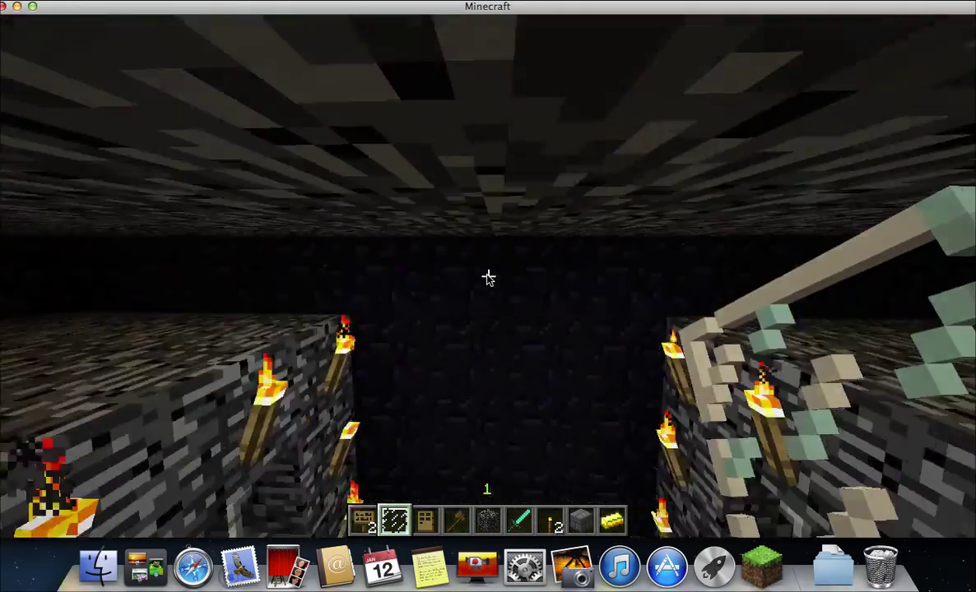
key("w")
key("s")
key("w")
key("w")
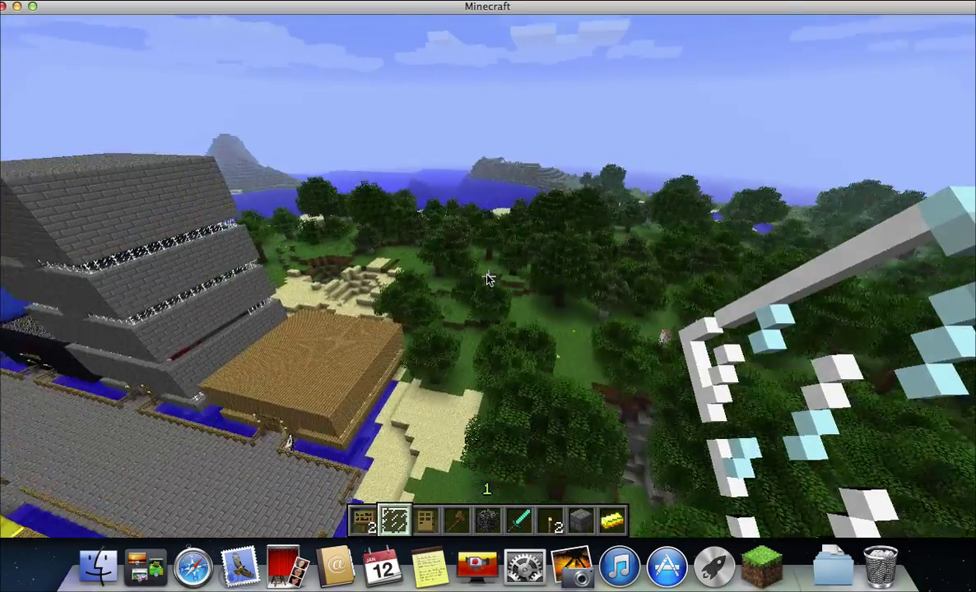
Fly back along the stone road and drop to street level by the signed wooden house.
mouse_move(486, 278)
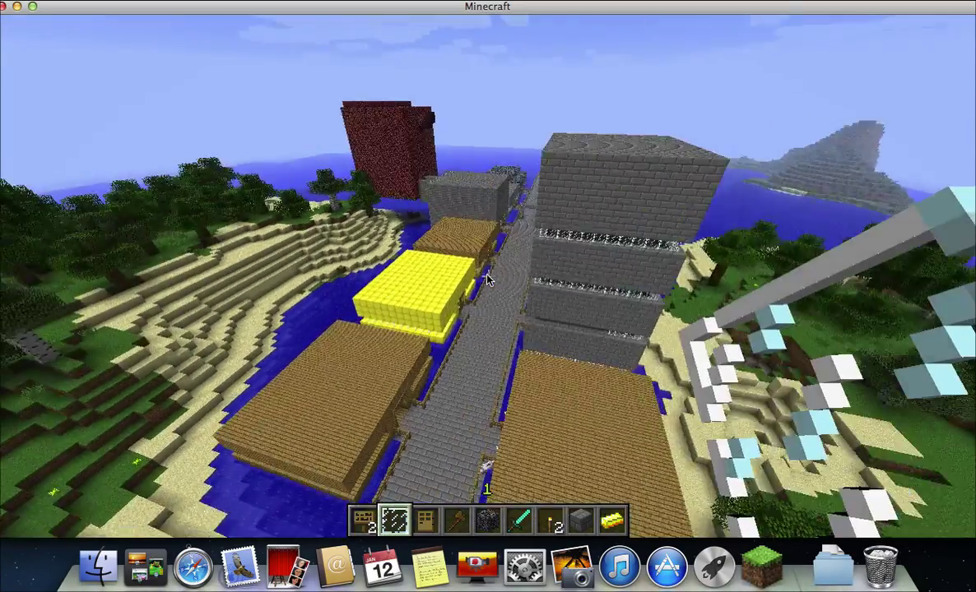
key("w")
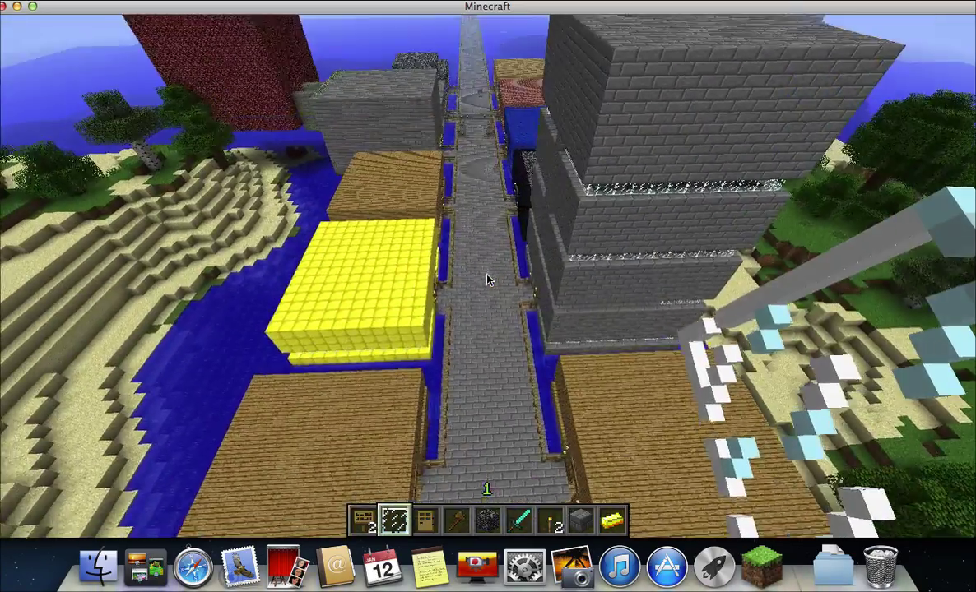
key("w")
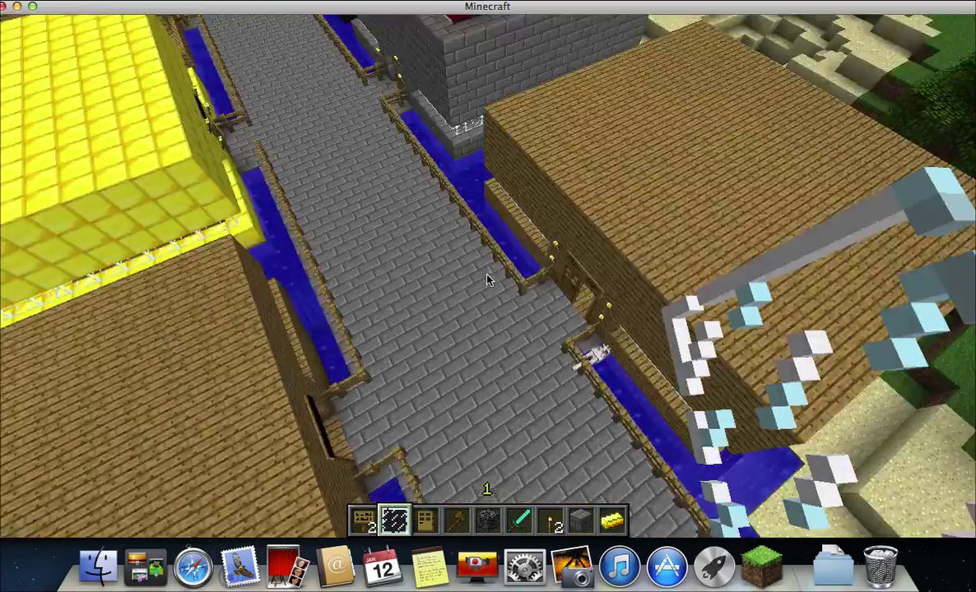
key("shift")
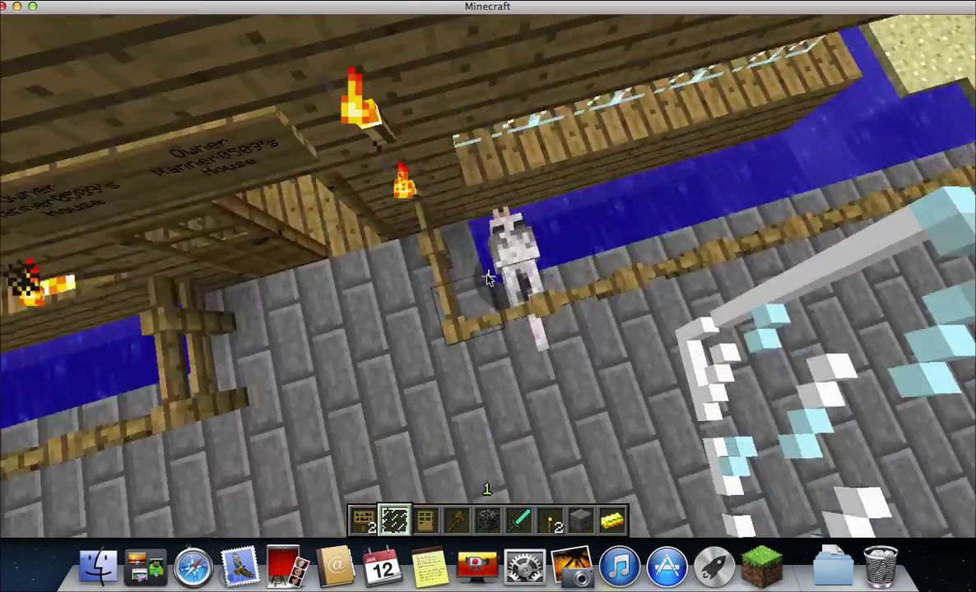